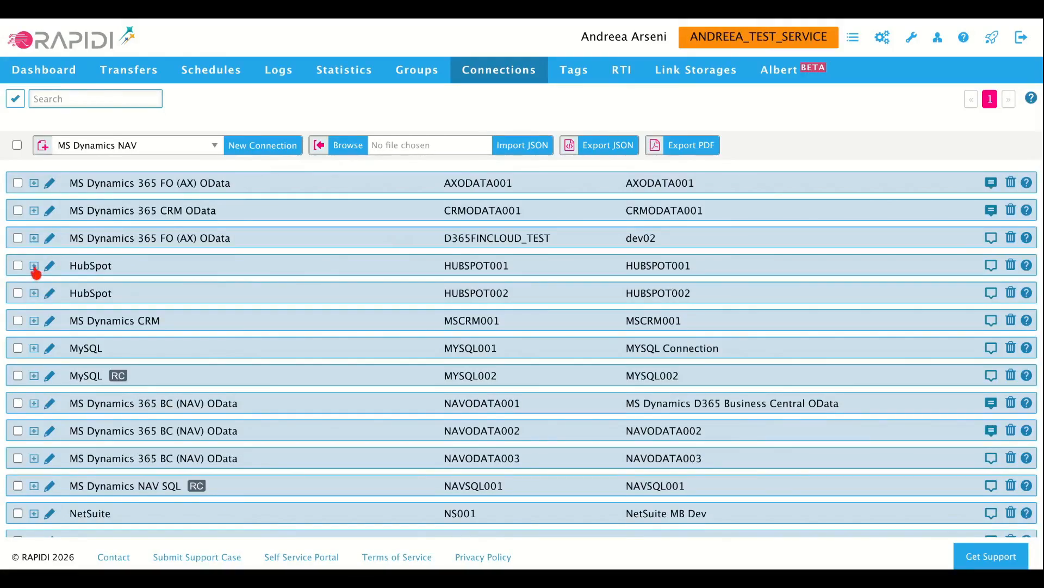
Expand the HUBSPOT001 HubSpot connection and review its authorization information and the copy and authorize options.
left_click(33, 266)
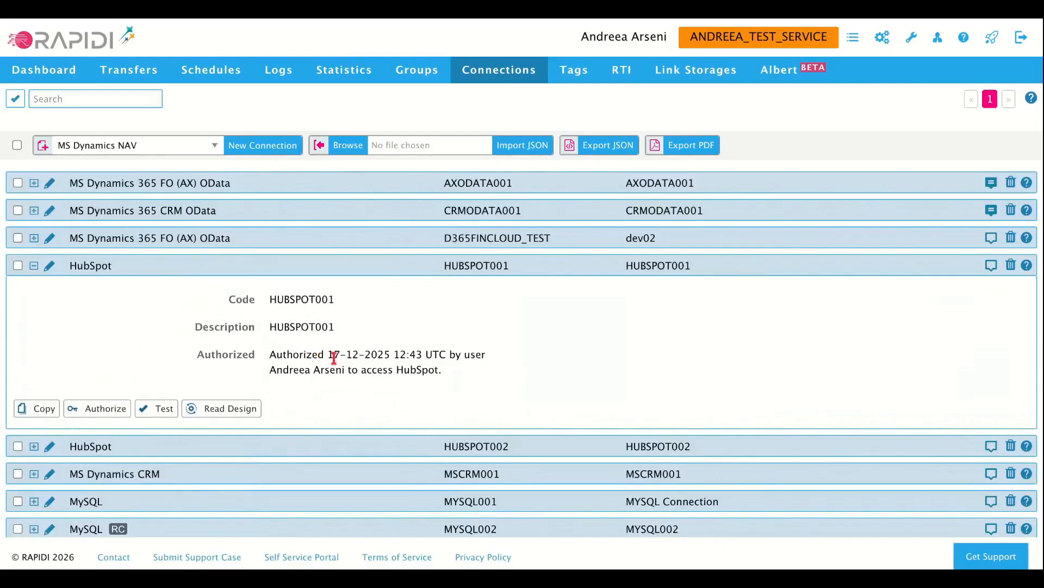
left_click_drag(328, 356, 440, 370)
left_click(446, 365)
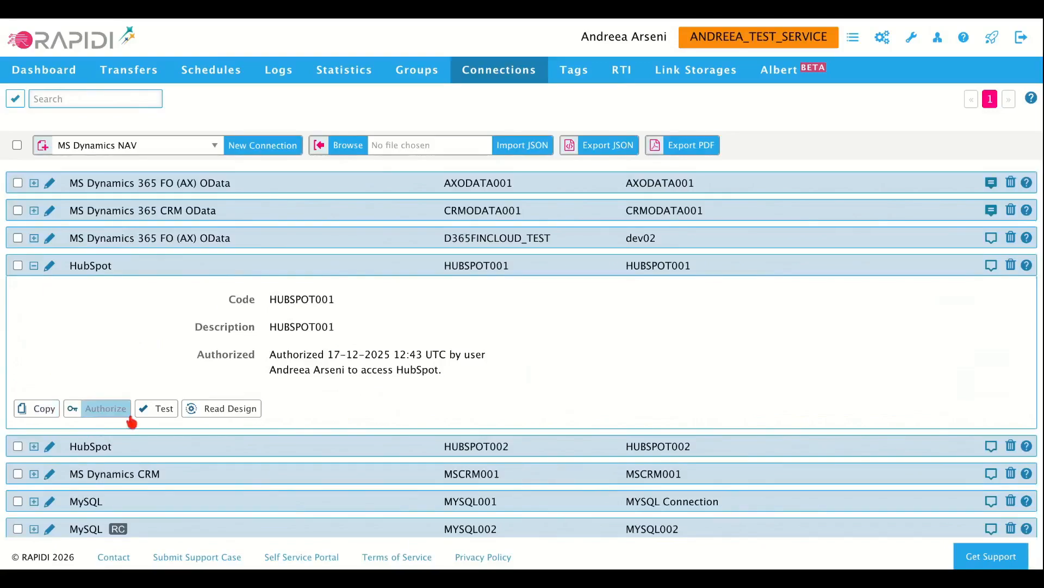
left_click(45, 409)
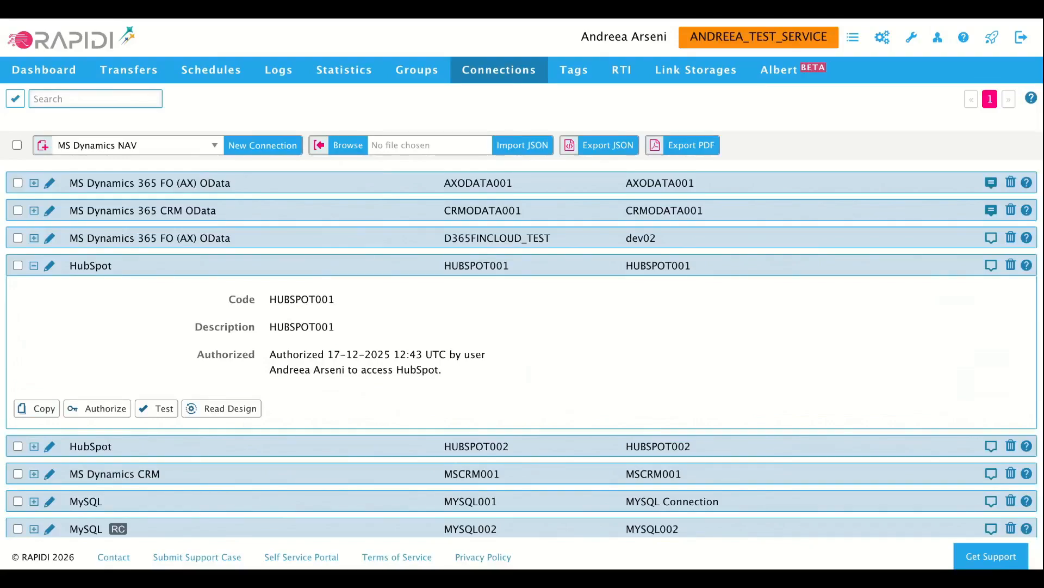
left_click(108, 409)
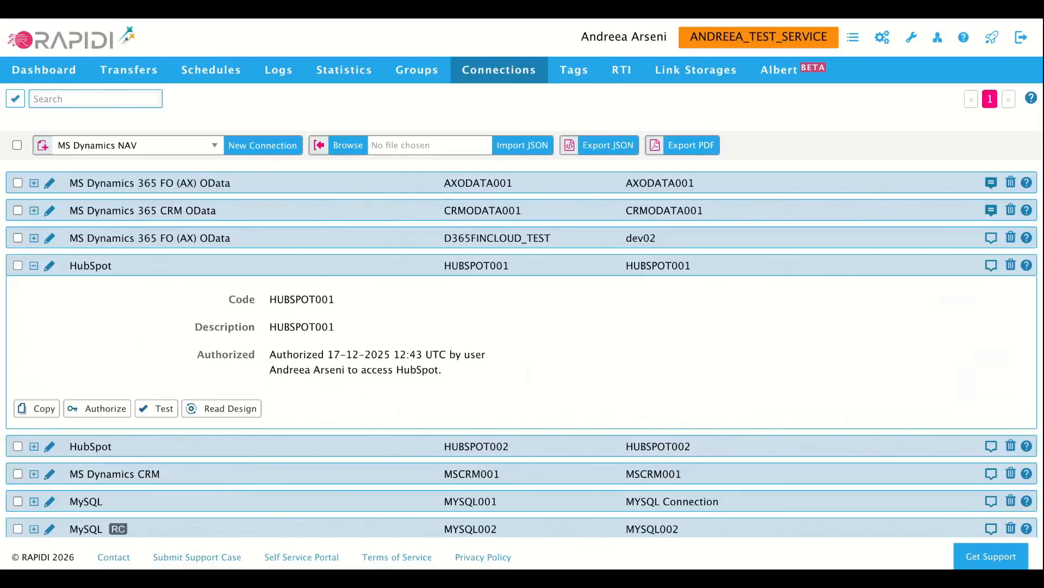
left_click(108, 410)
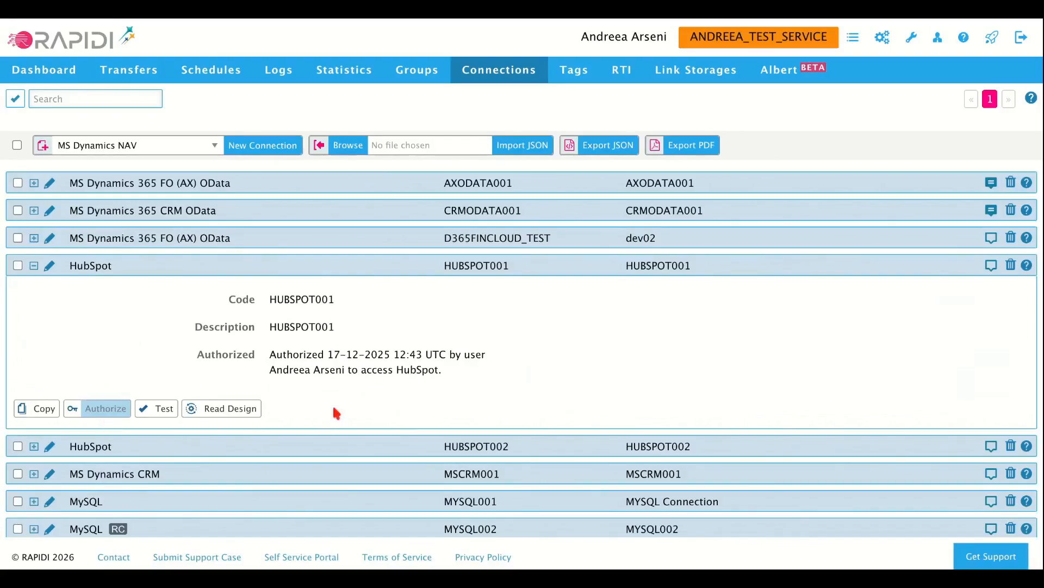
Check the authorization date, time and authorizing user of the HUBSPOT001 connection.
left_click_drag(273, 354, 436, 368)
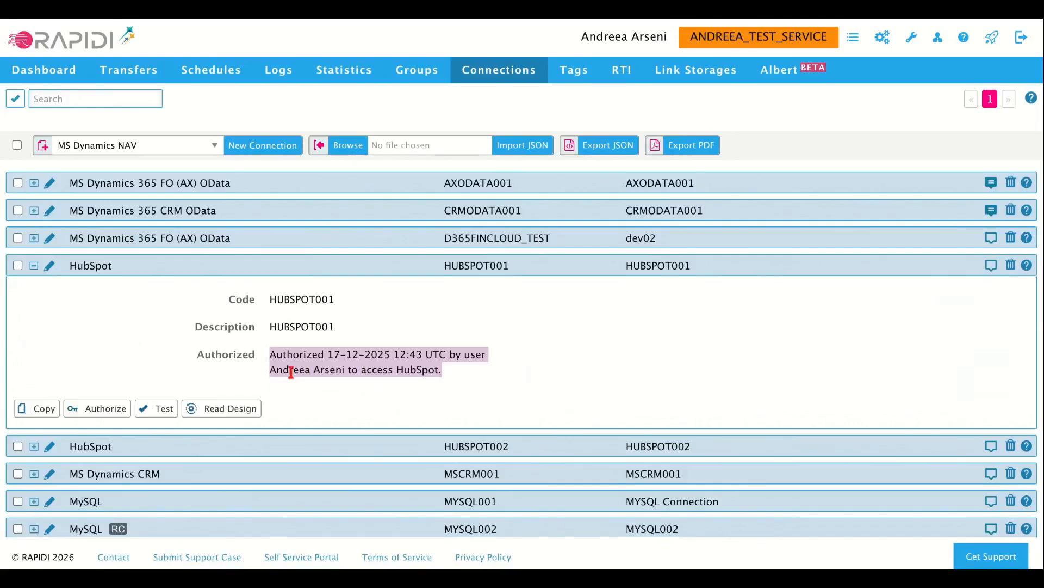
double_click(289, 354)
left_click_drag(330, 356, 440, 354)
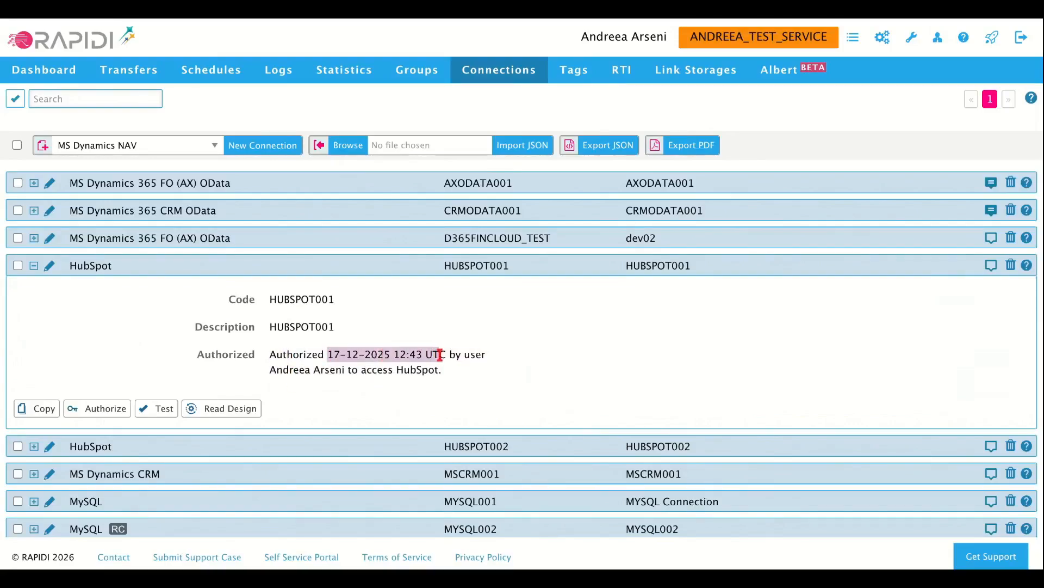
left_click(466, 365)
left_click_drag(271, 370, 363, 371)
left_click(130, 367)
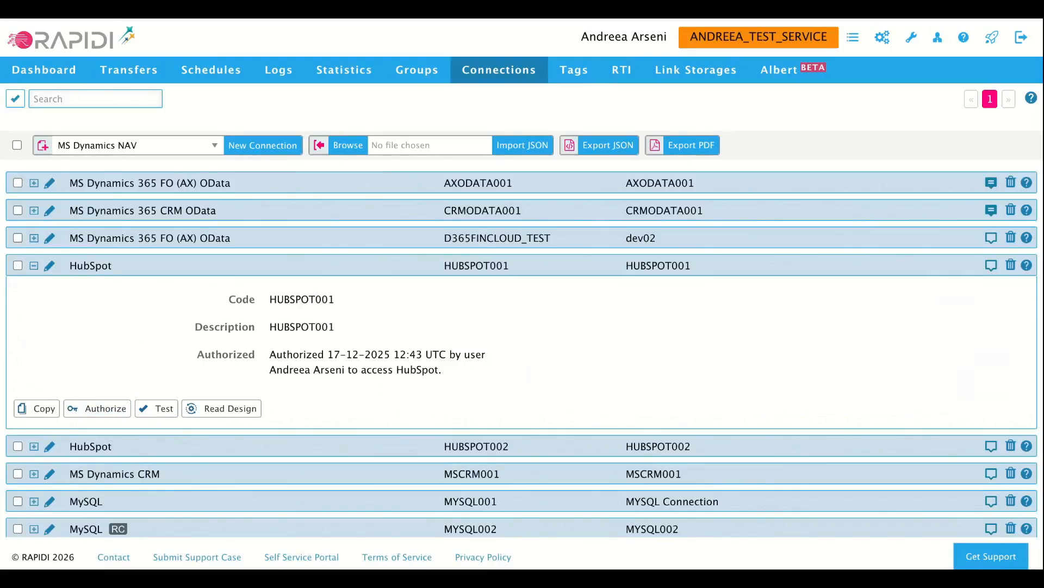
Review the test and read design options of the HUBSPOT001 connection and collapse its details.
left_click(163, 407)
left_click(234, 414)
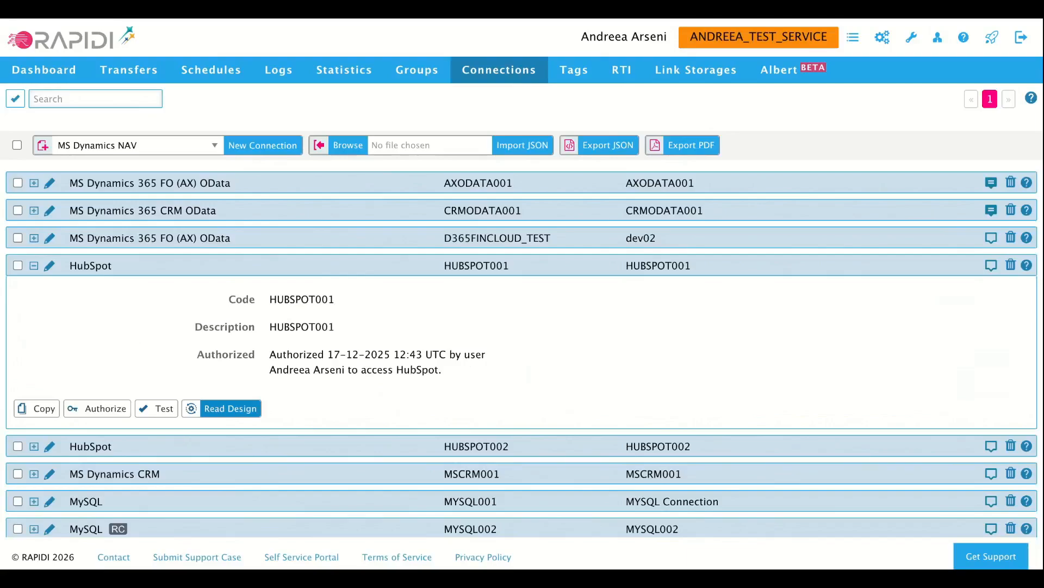
left_click_drag(271, 355, 346, 369)
left_click(344, 386)
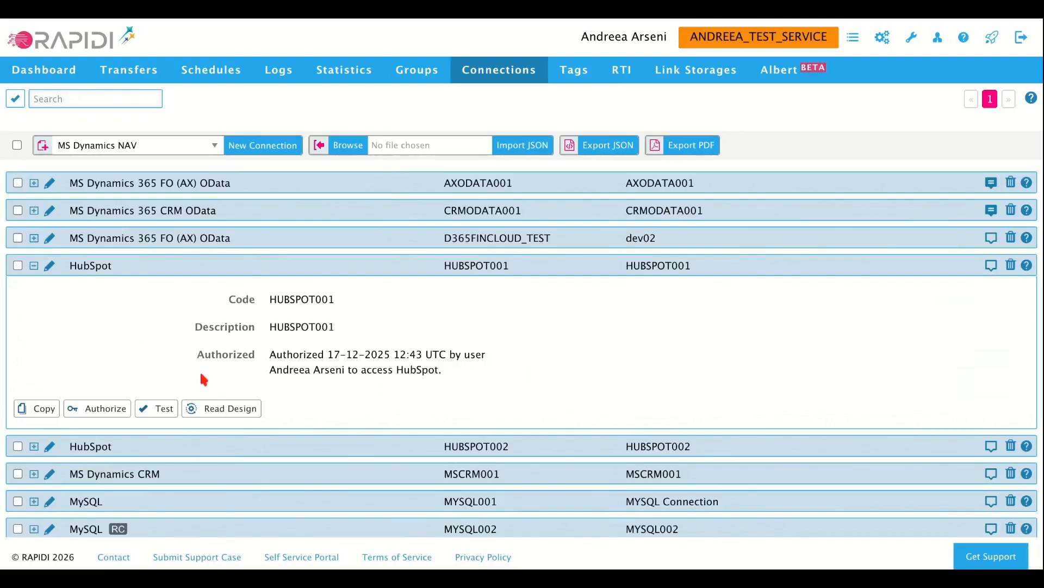
left_click(233, 409)
left_click(34, 267)
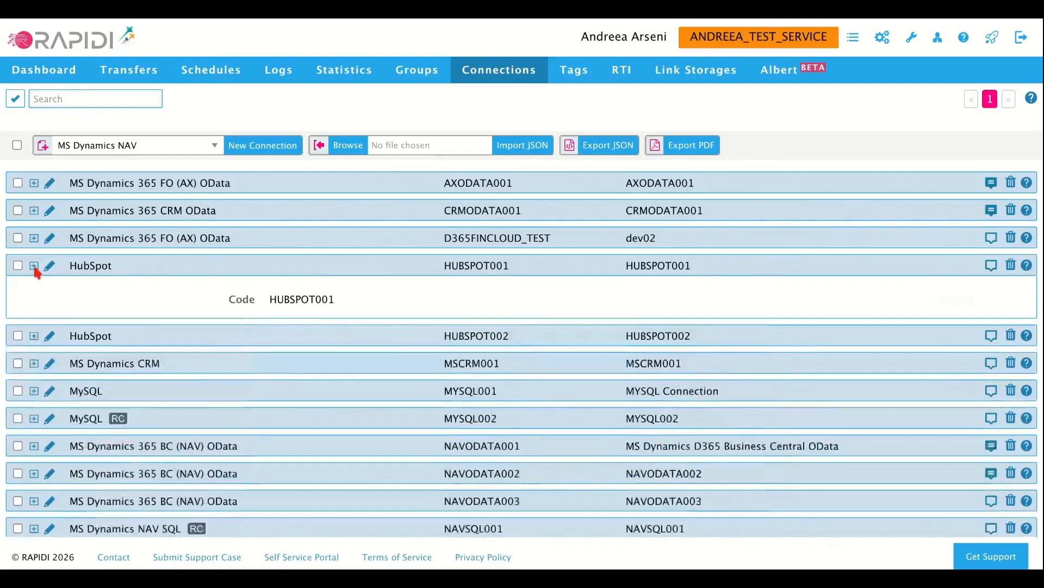
Filter the connections list by SF and expand the SFORCE002 salesforce.com connection.
left_click(77, 98)
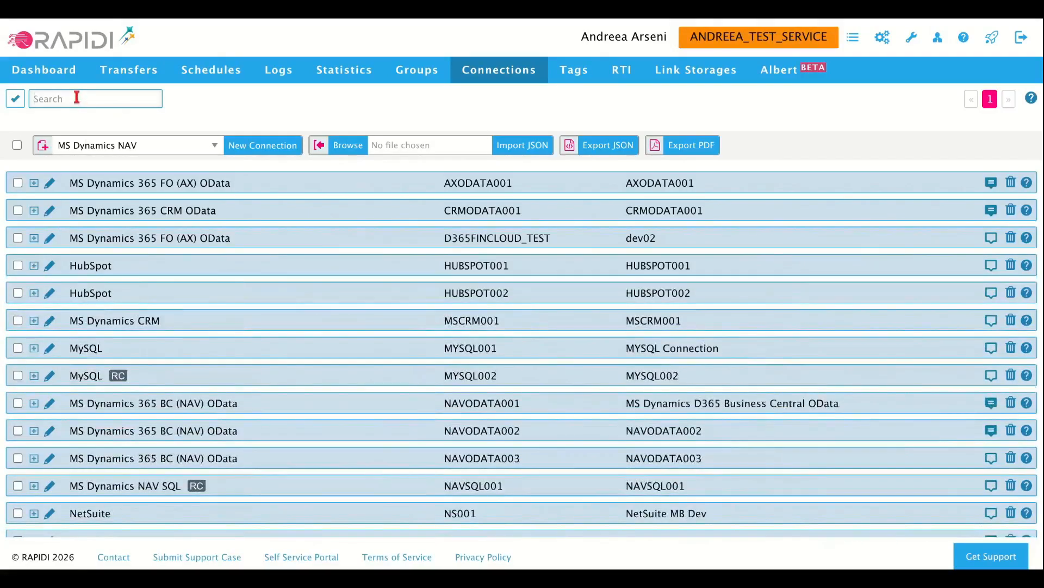
type("SF")
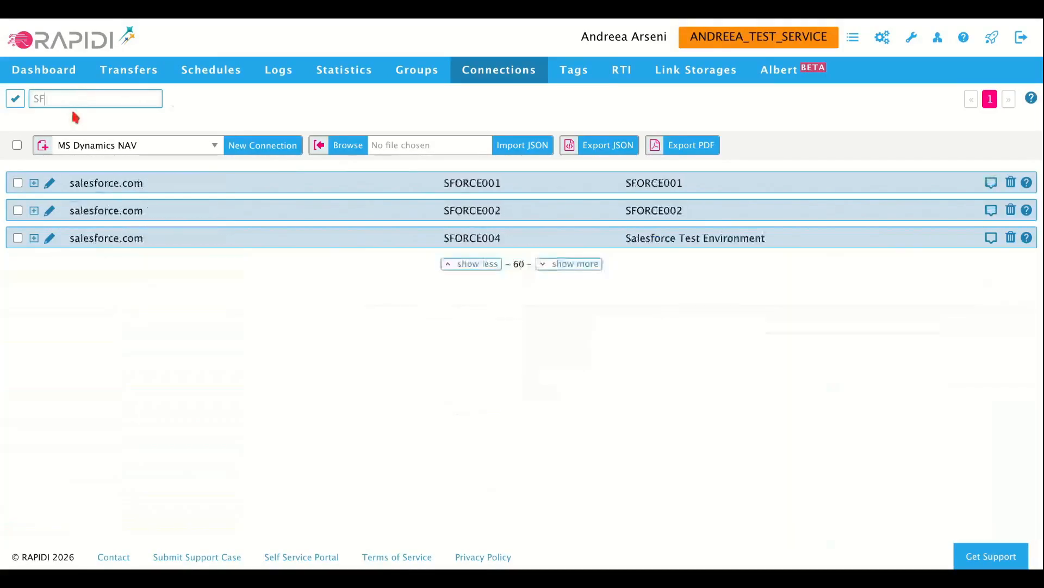
left_click(35, 211)
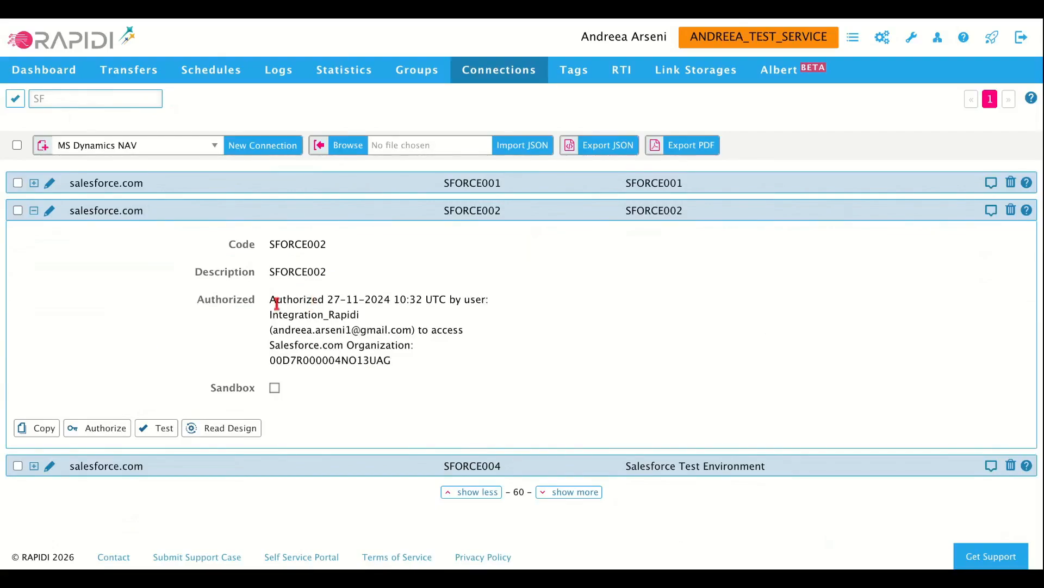
Examine the authorization date, integration user and Salesforce organization ID of the SFORCE002 connection.
left_click_drag(272, 299, 401, 369)
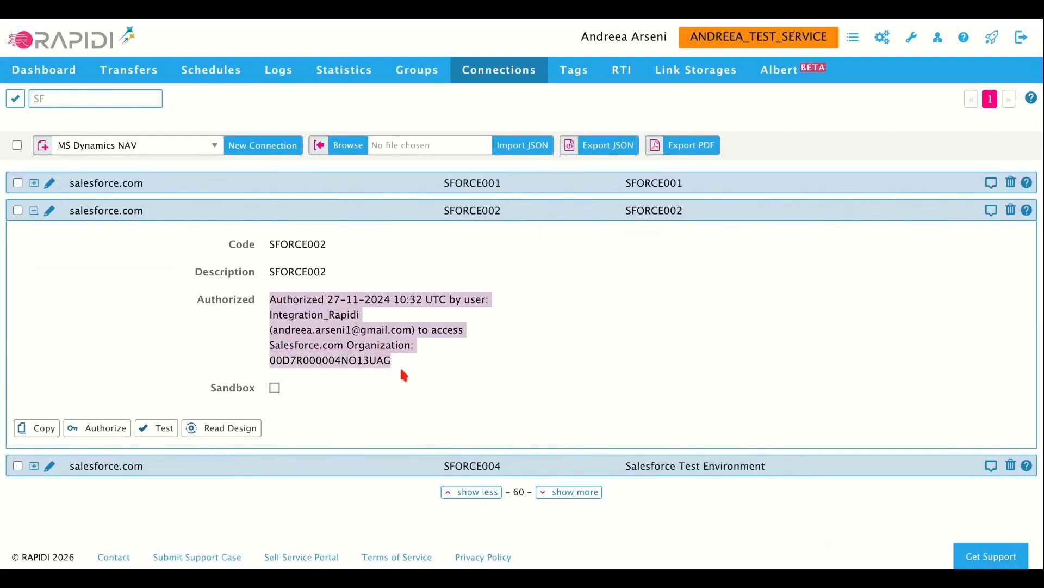
left_click(365, 333)
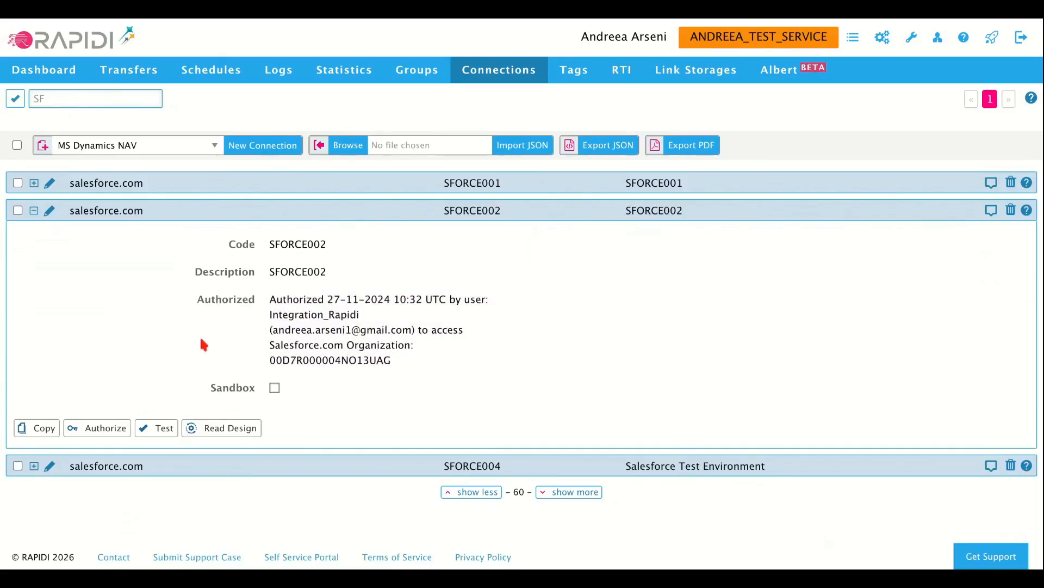
double_click(298, 300)
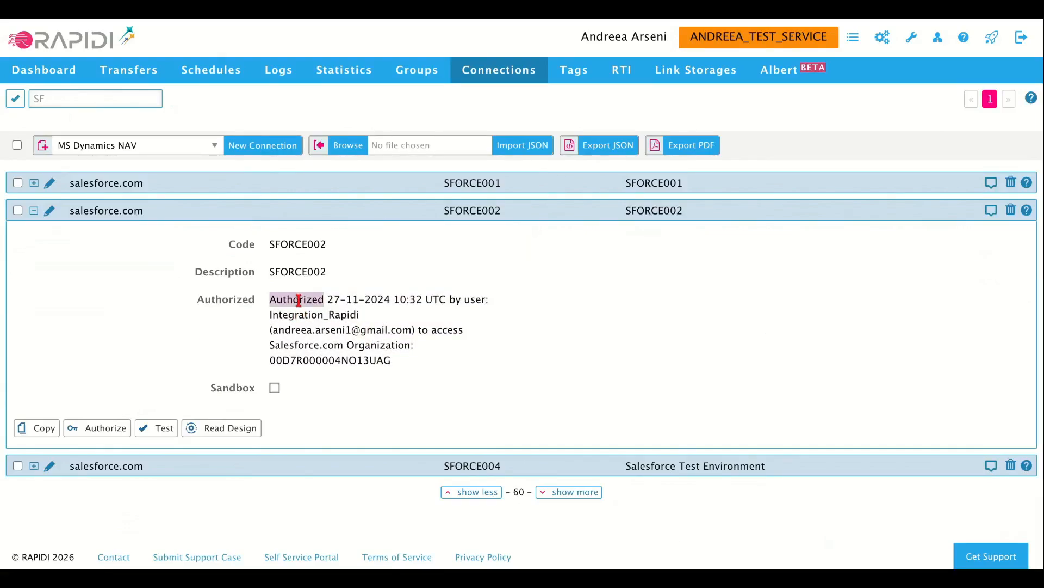
left_click_drag(328, 299, 443, 303)
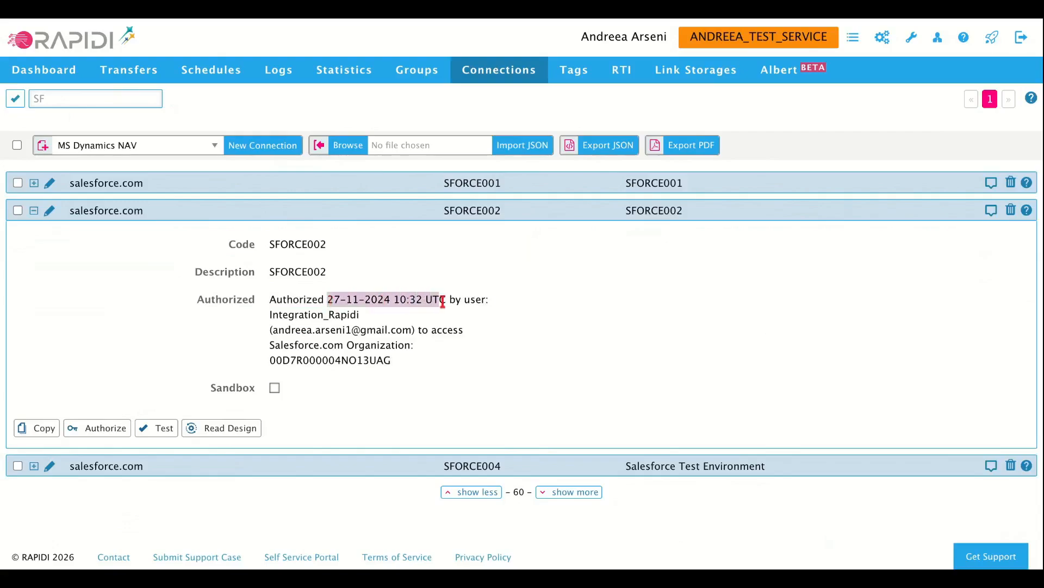
left_click(369, 330)
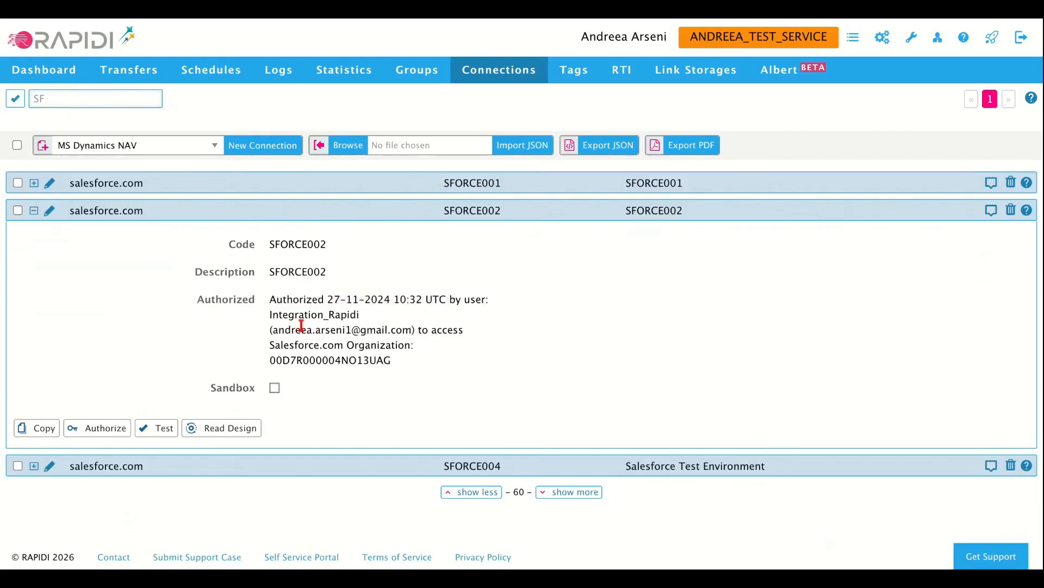
double_click(292, 360)
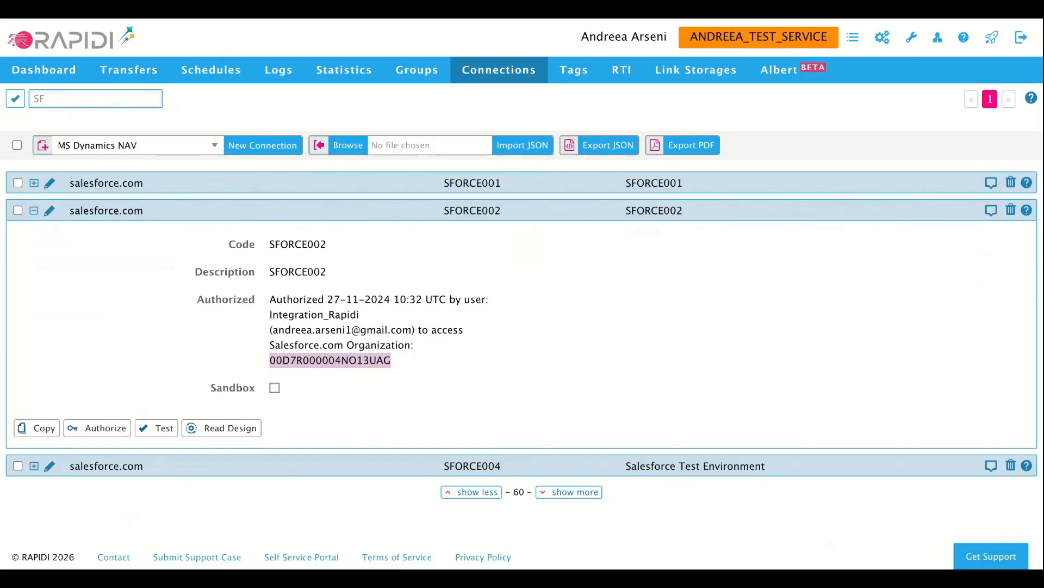
left_click(436, 382)
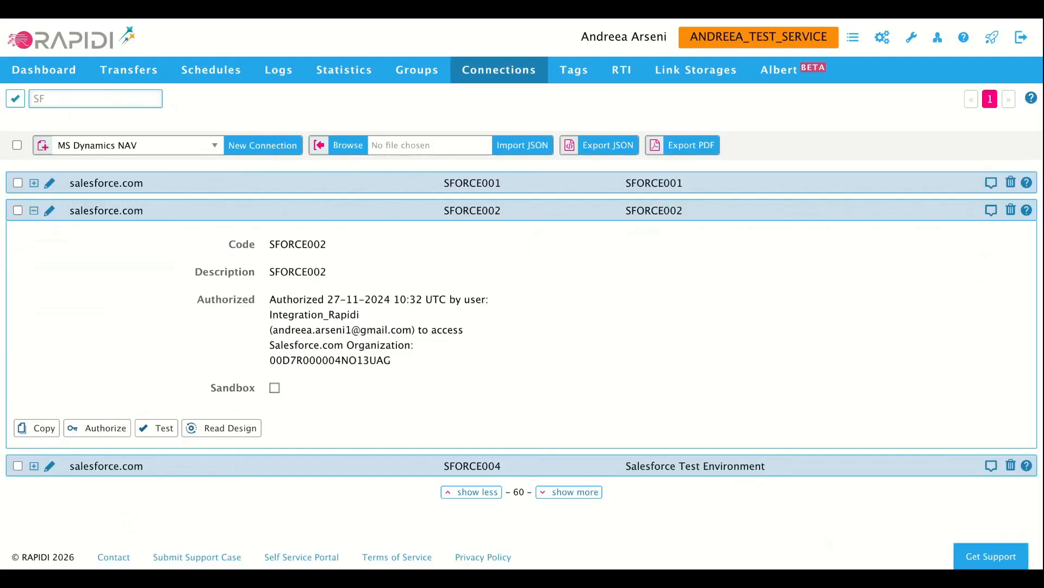
Recheck the SFORCE002 authorization year, user e-mail and organization ID, review its available actions, and collapse the connection.
left_click(105, 429)
left_click_drag(272, 298, 412, 363)
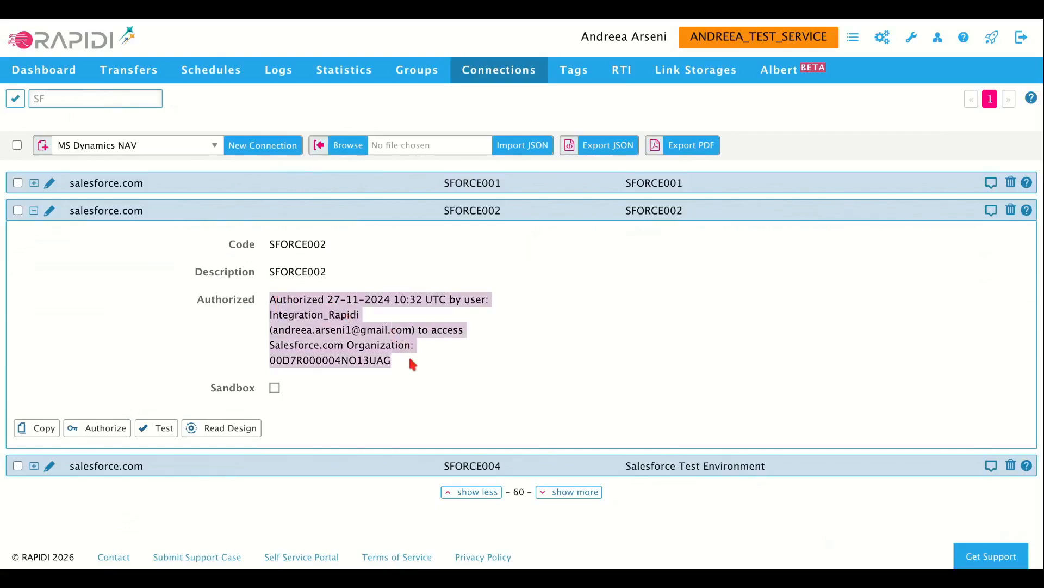
double_click(365, 300)
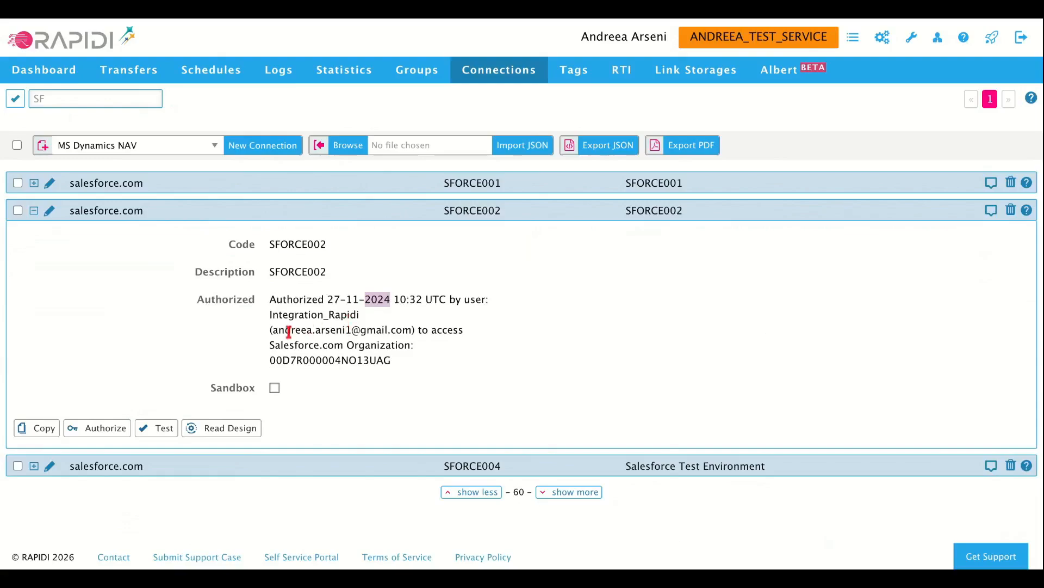
left_click_drag(284, 329, 392, 331)
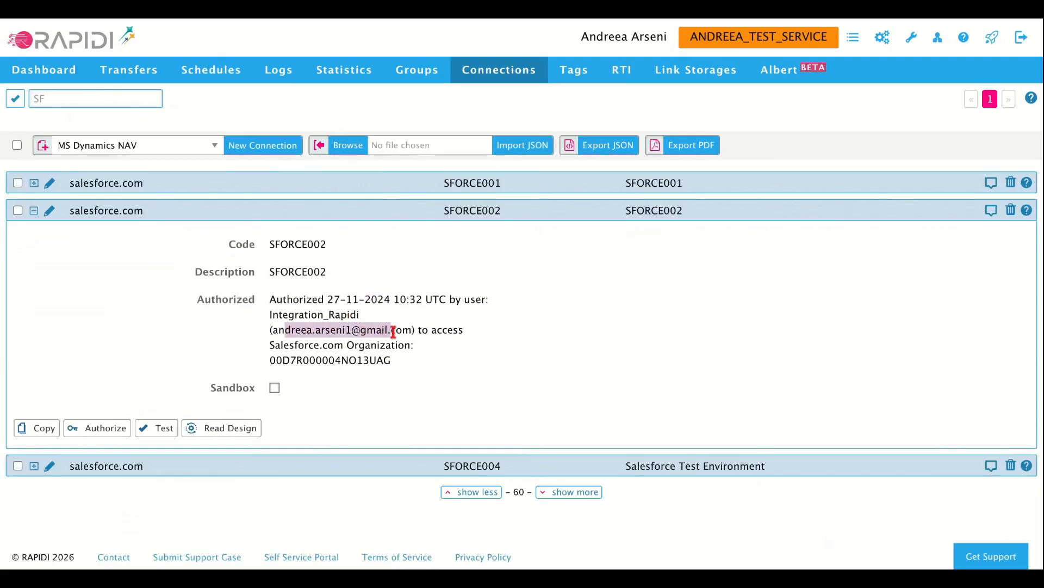
double_click(335, 360)
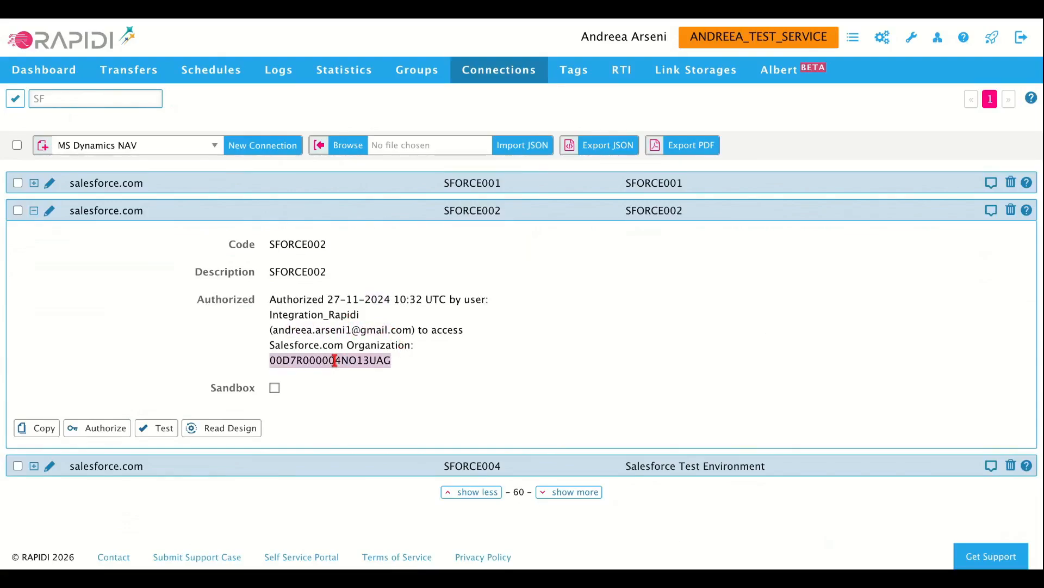
left_click(344, 390)
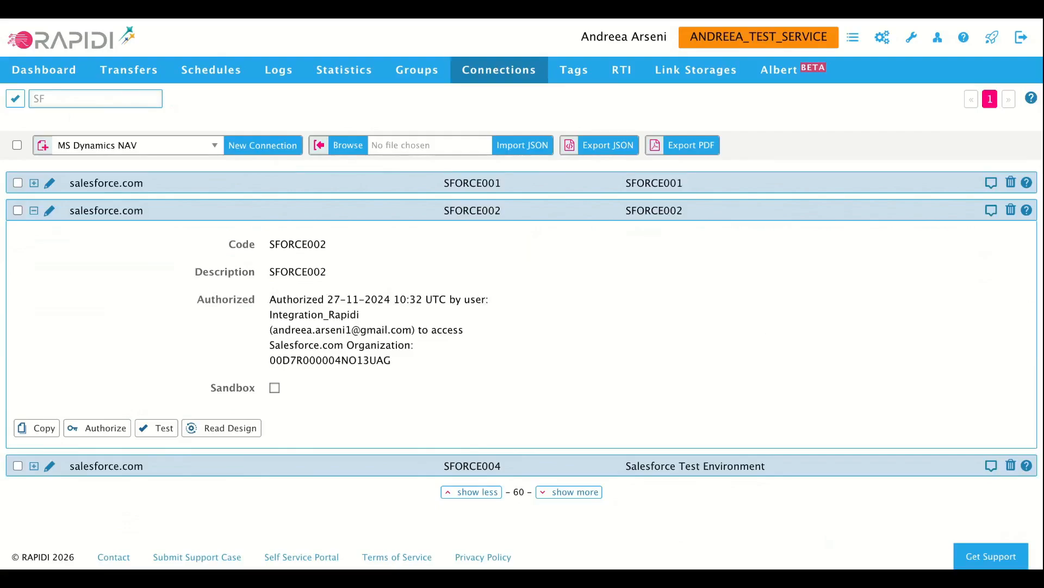
left_click(255, 427)
left_click(34, 212)
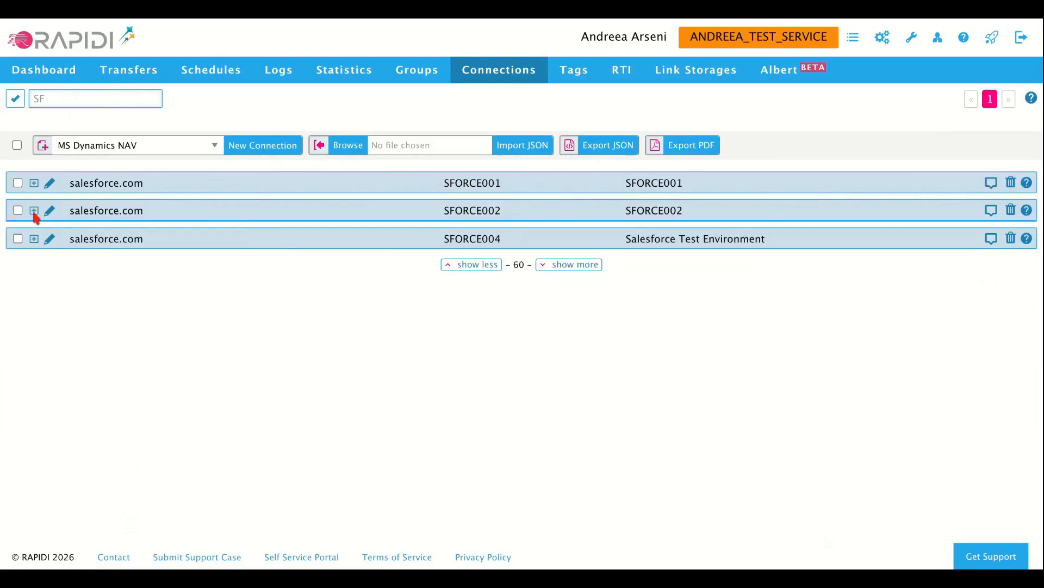
Create a salesforce.com connection with the default code and description, leave Sandbox off, and save it.
left_click(129, 144)
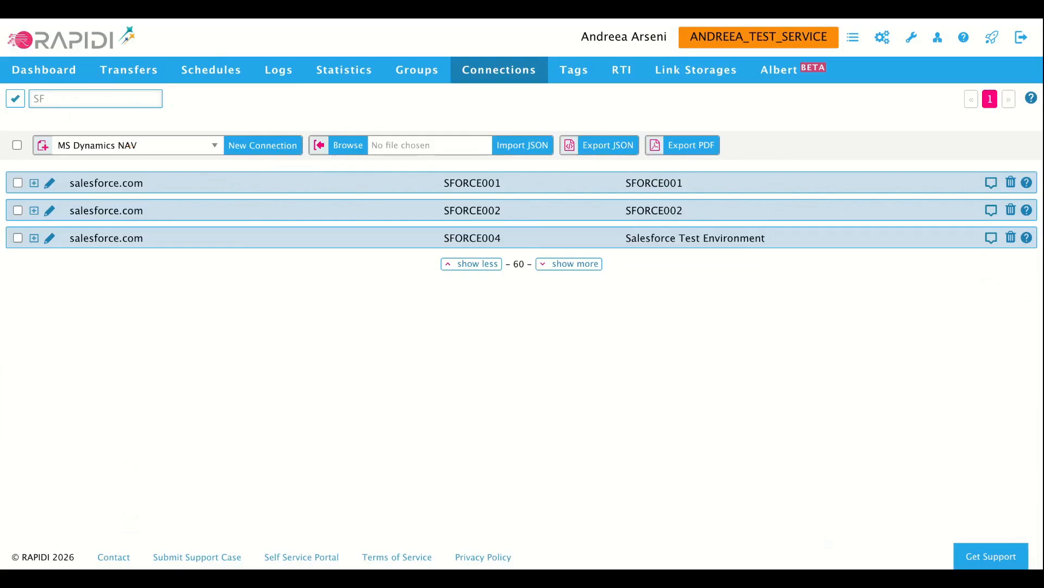
left_click(157, 312)
left_click(246, 152)
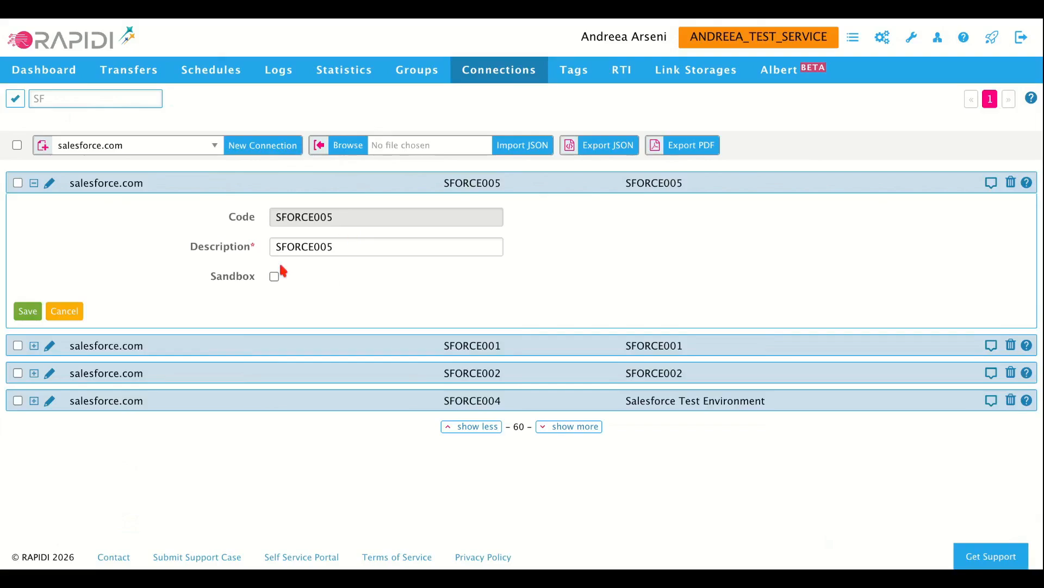
left_click(27, 311)
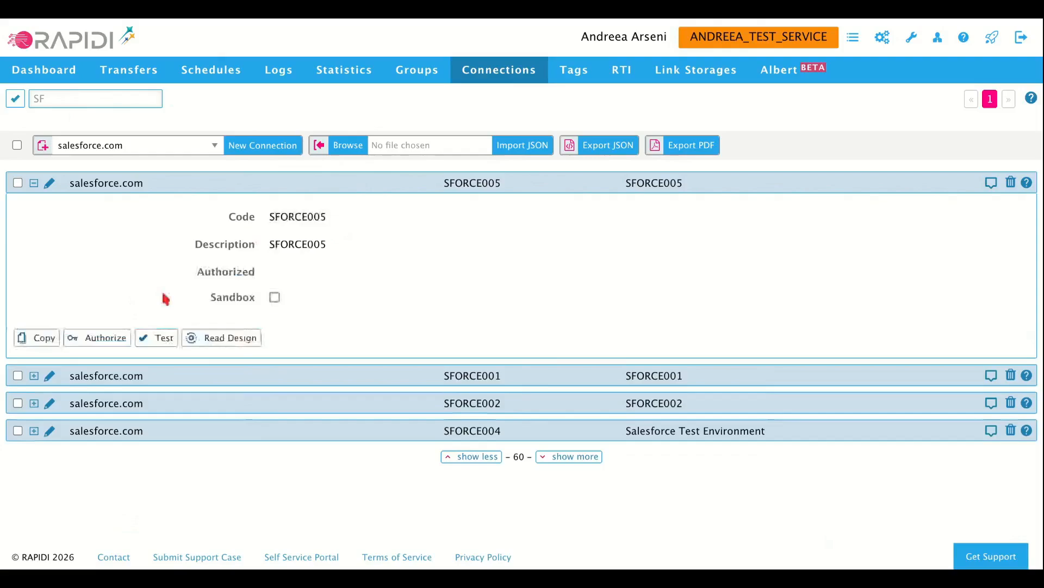
double_click(290, 243)
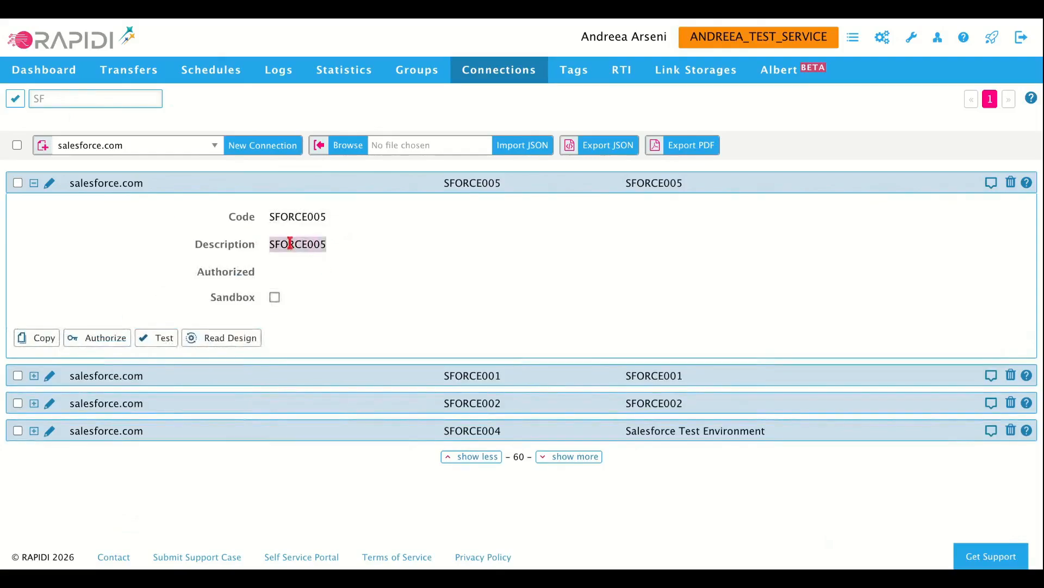
left_click(342, 275)
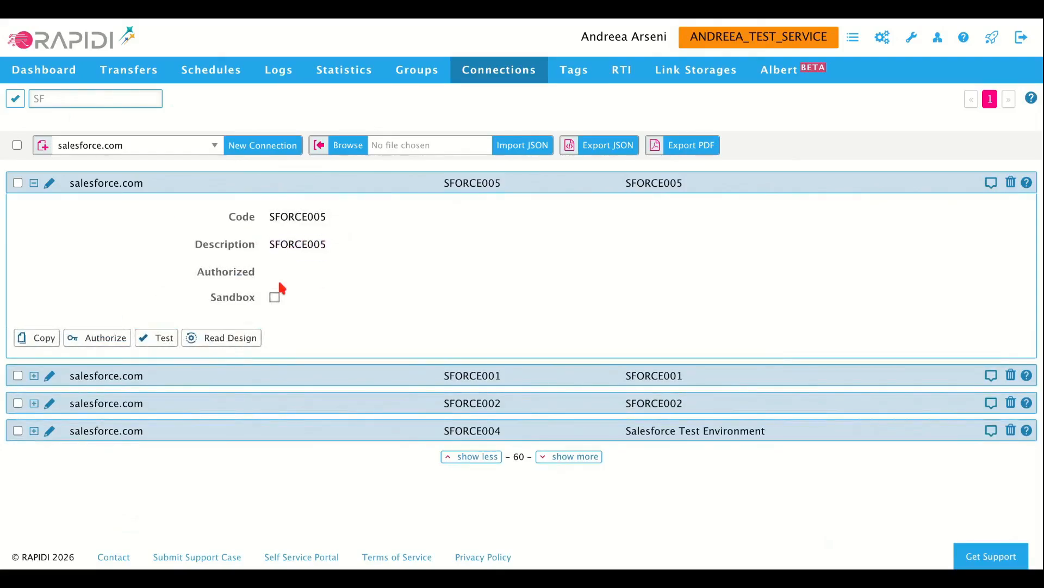
Authorize the SFORCE005 connection through the Salesforce sign-in and check its authorization date and time.
left_click(104, 338)
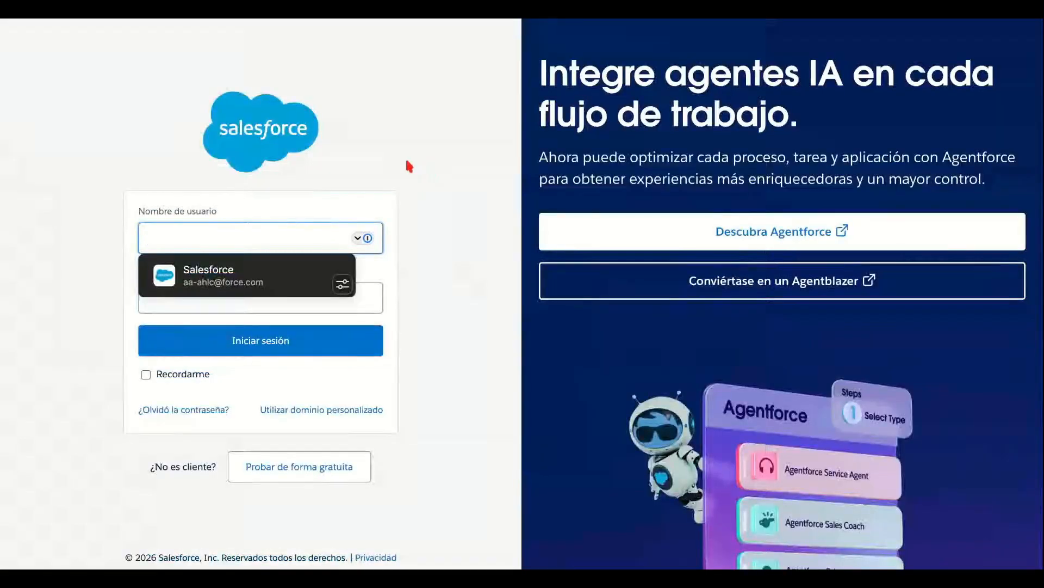
left_click(407, 165)
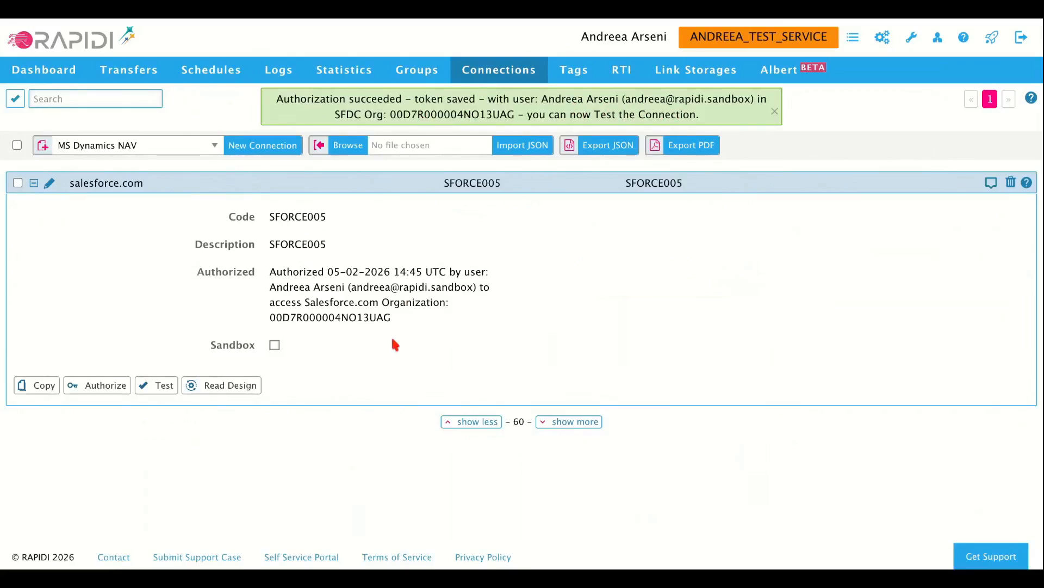
left_click_drag(328, 272, 420, 272)
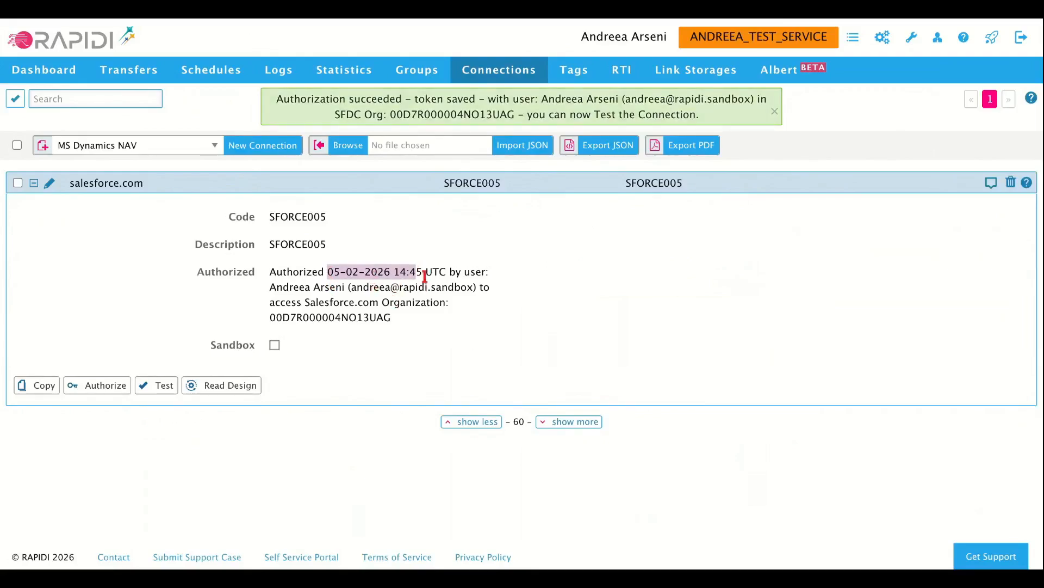
Check the Salesforce organization ID authorized for the SFORCE005 connection and test the connection.
double_click(327, 317)
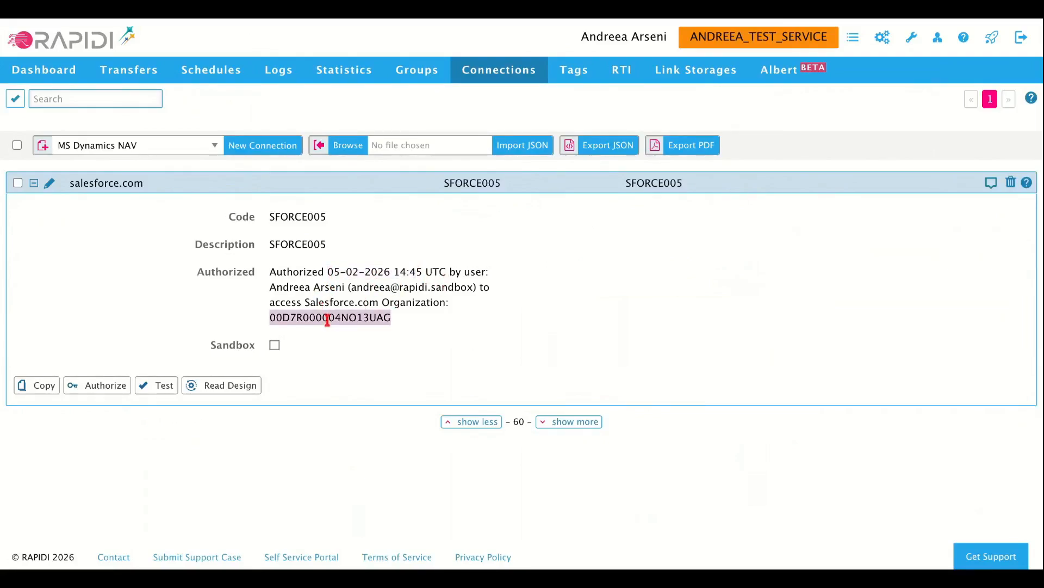
left_click(462, 344)
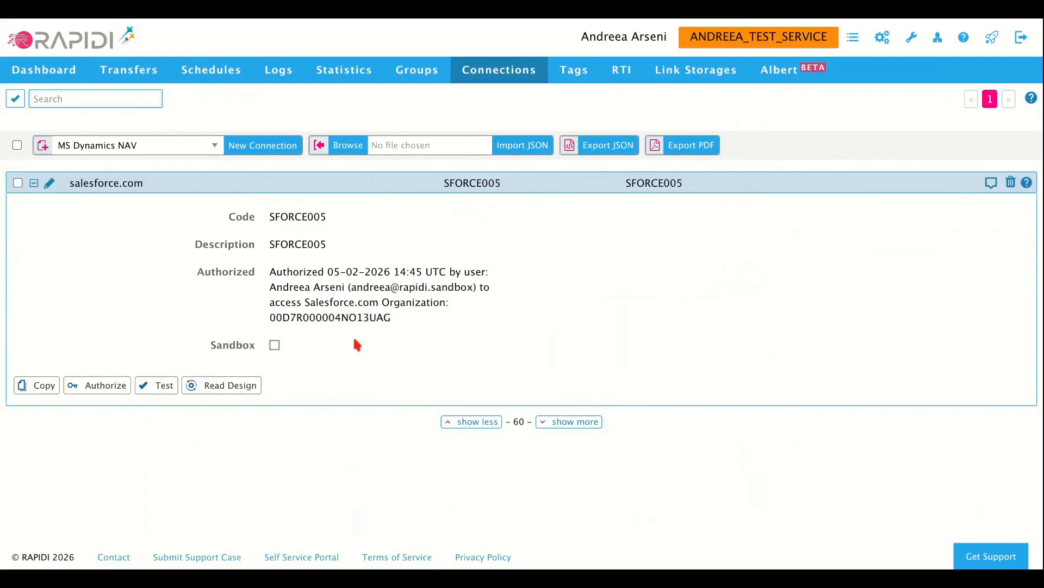
left_click(164, 385)
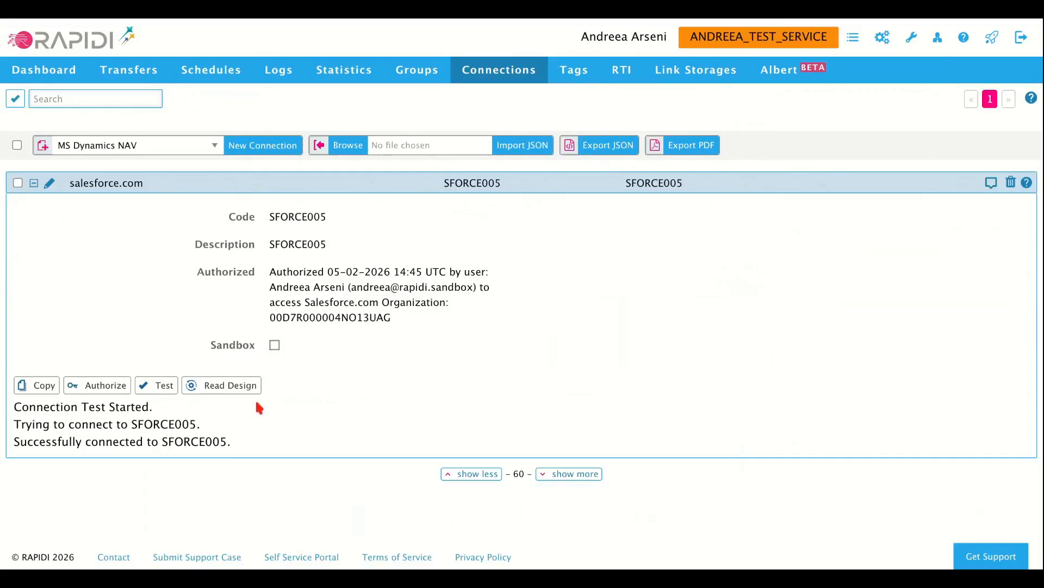
Read the design of the SFORCE005 connection, check the total objects found in its log, and collapse the connection.
left_click(241, 388)
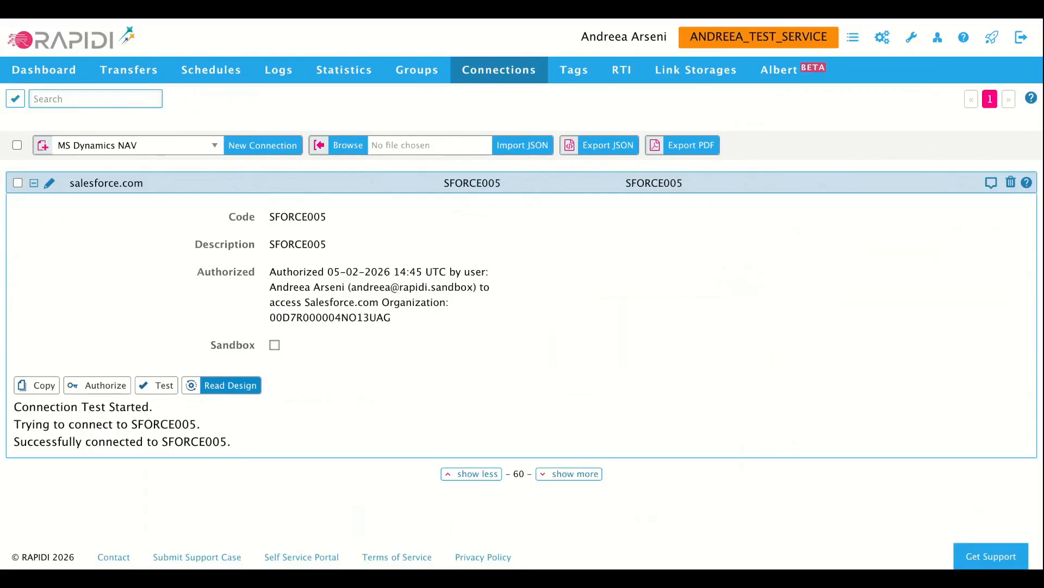
left_click(253, 387)
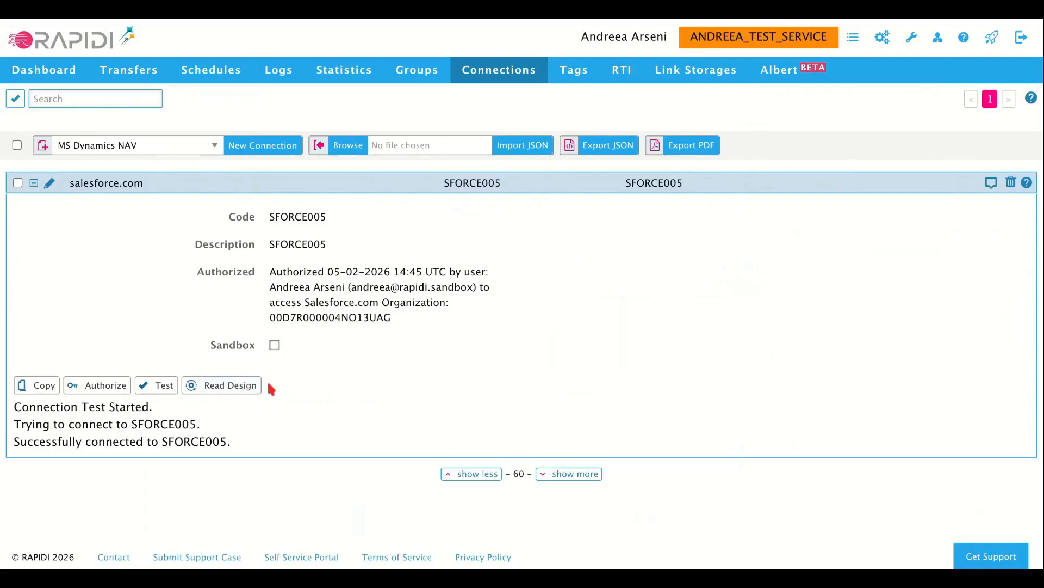
left_click(239, 385)
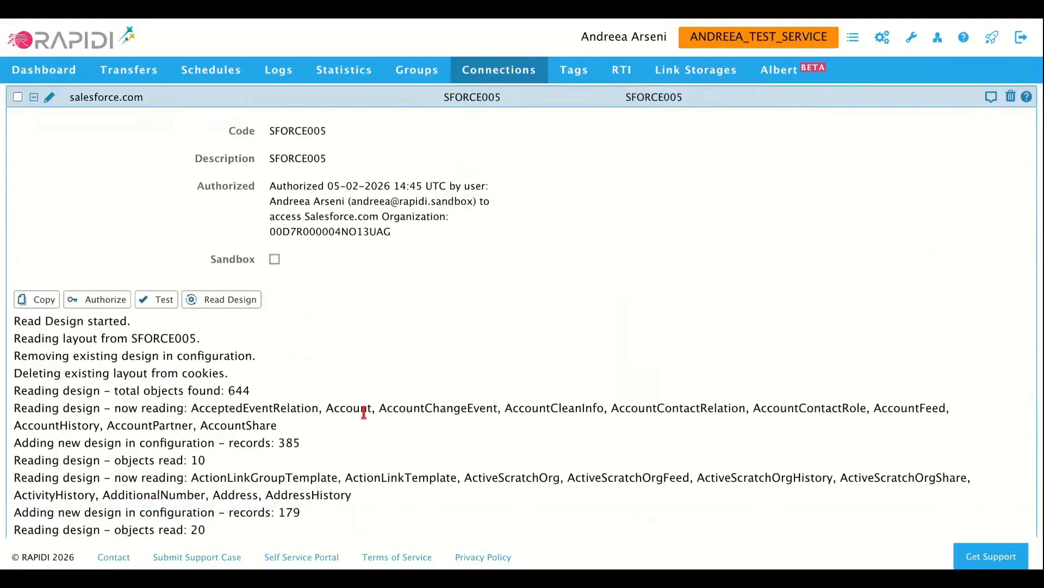
left_click_drag(119, 390, 261, 392)
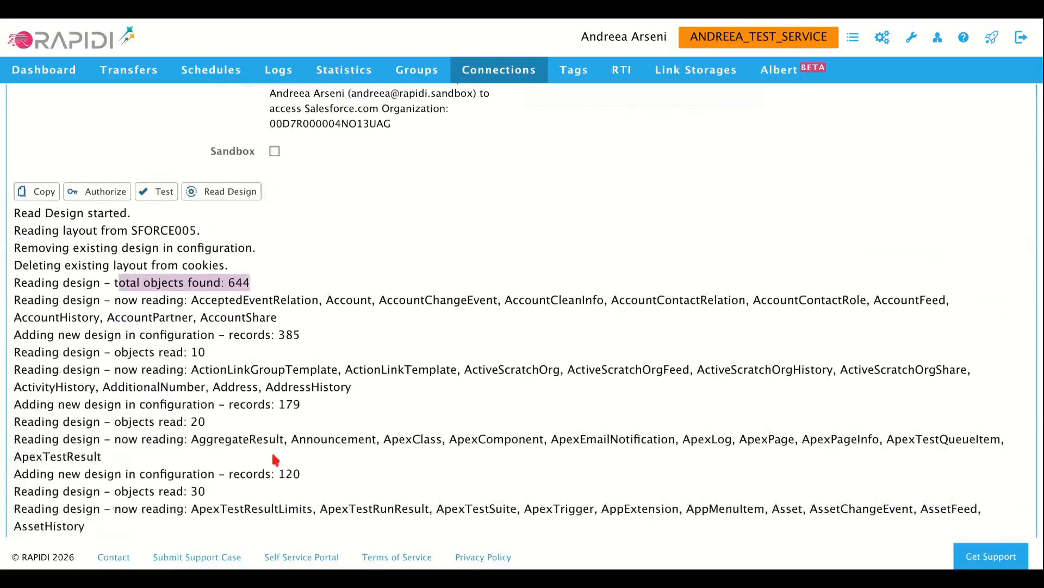
scroll(522, 310, "up", 5)
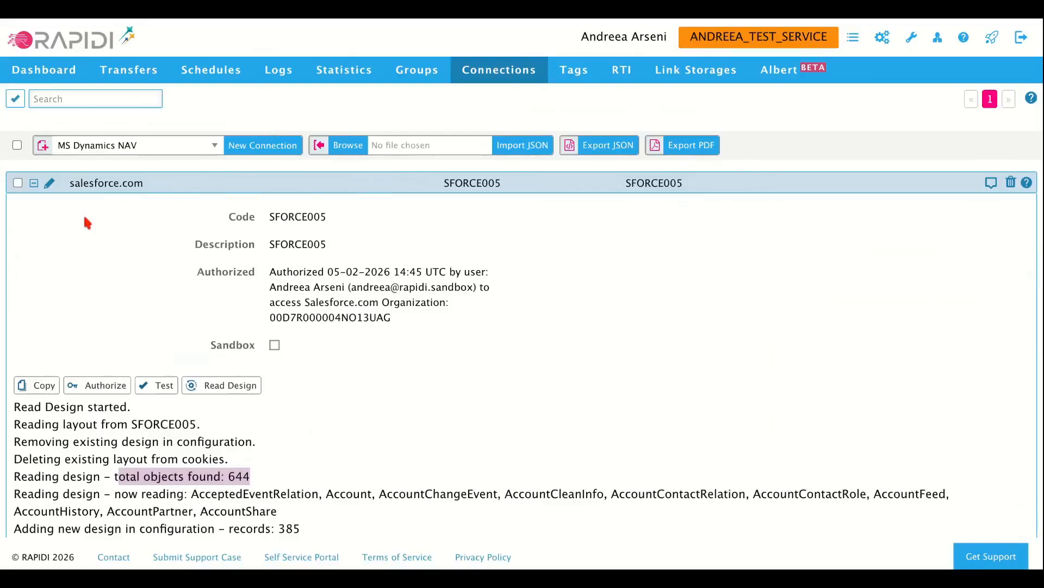
left_click(34, 184)
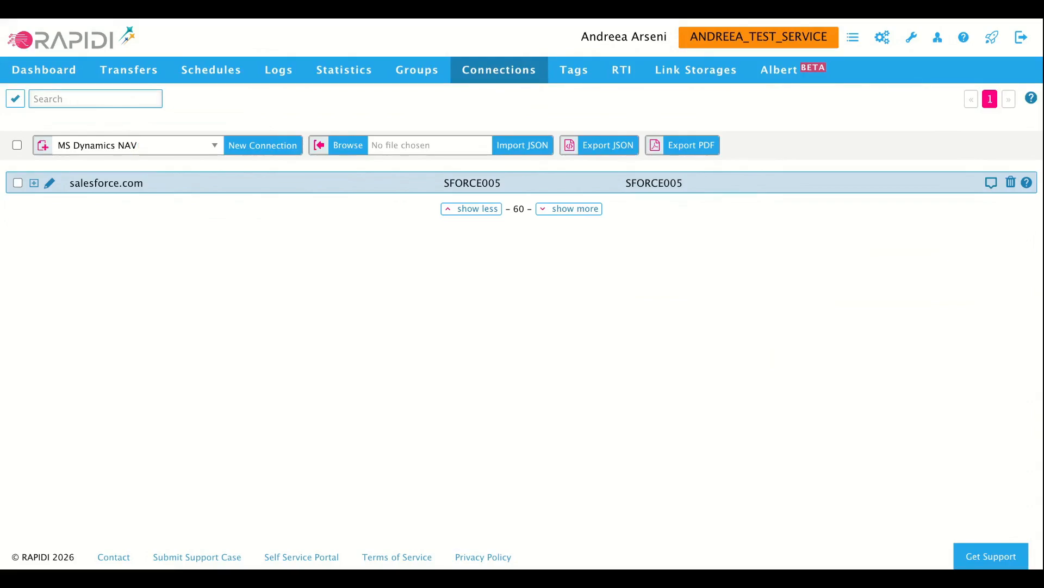
Create a HubSpot connection, keep the default code and description, and save it.
left_click(175, 170)
left_click(248, 154)
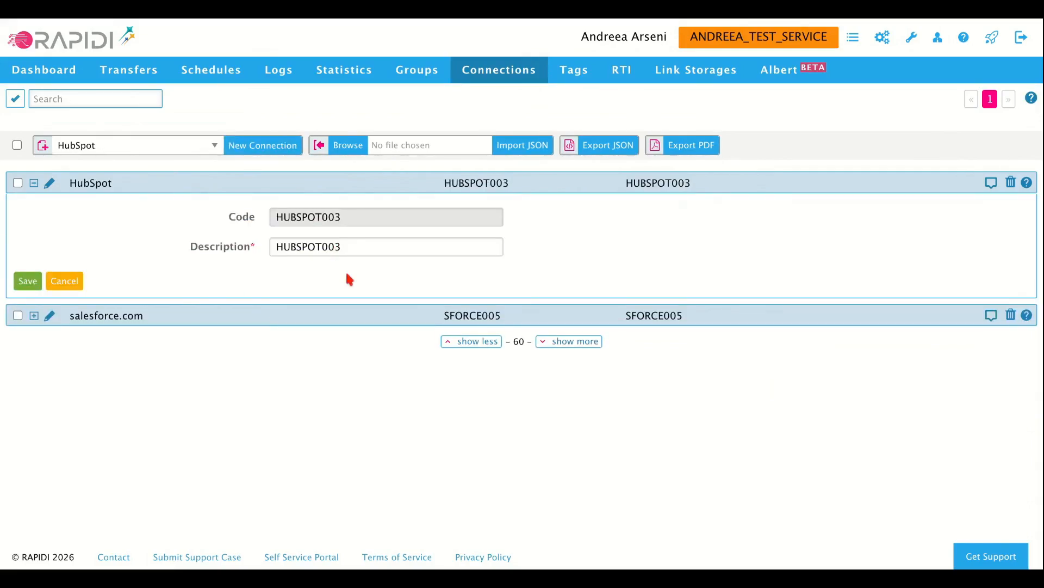
double_click(359, 245)
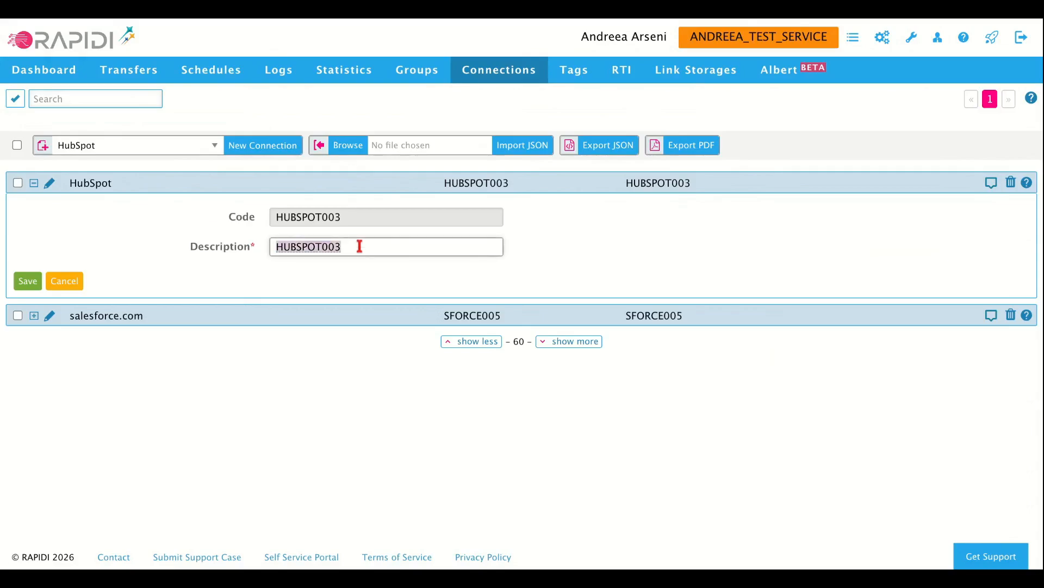
left_click_drag(358, 224, 353, 213)
double_click(354, 213)
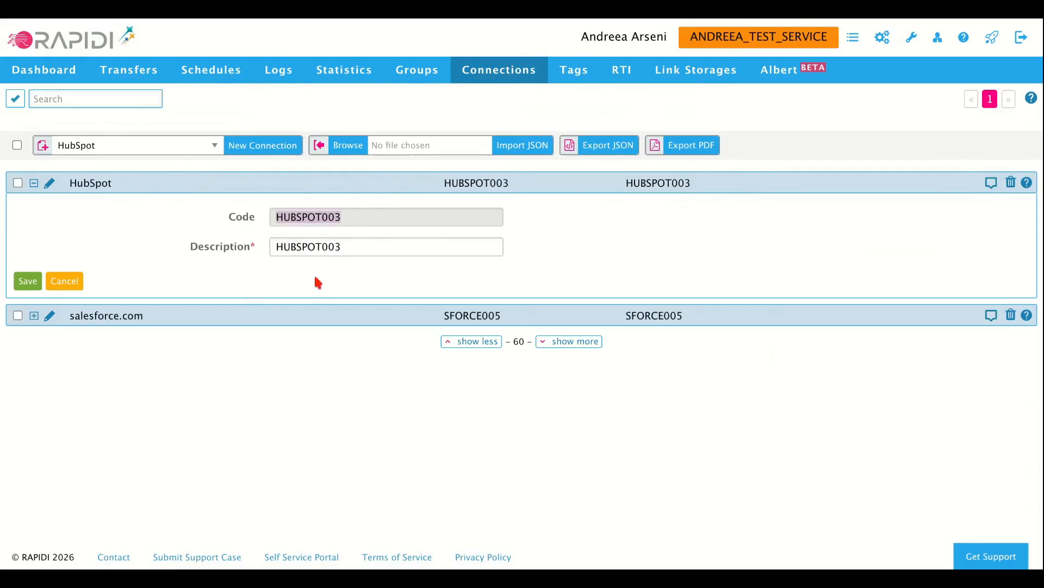
left_click(318, 281)
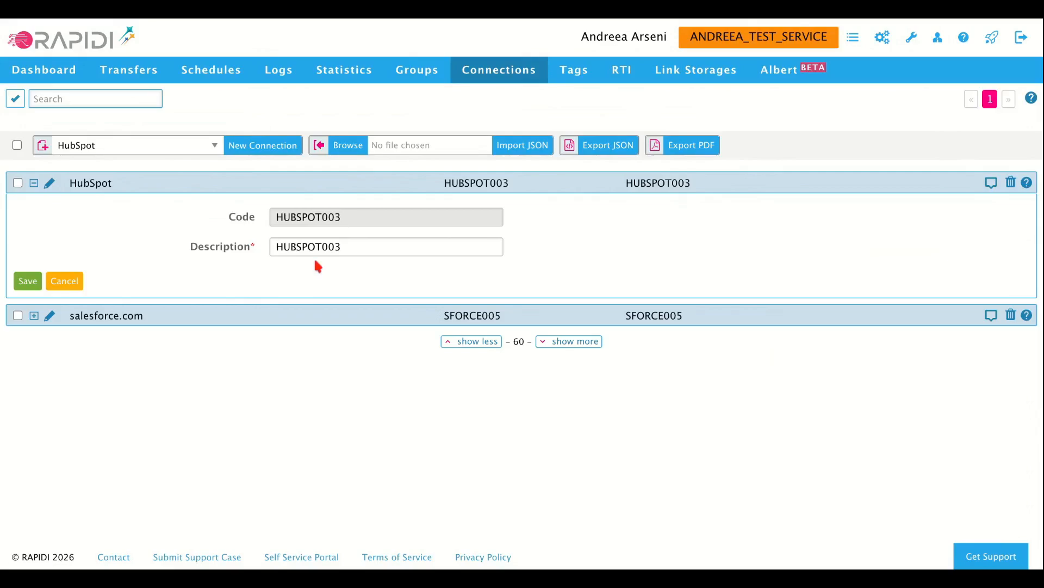
double_click(351, 248)
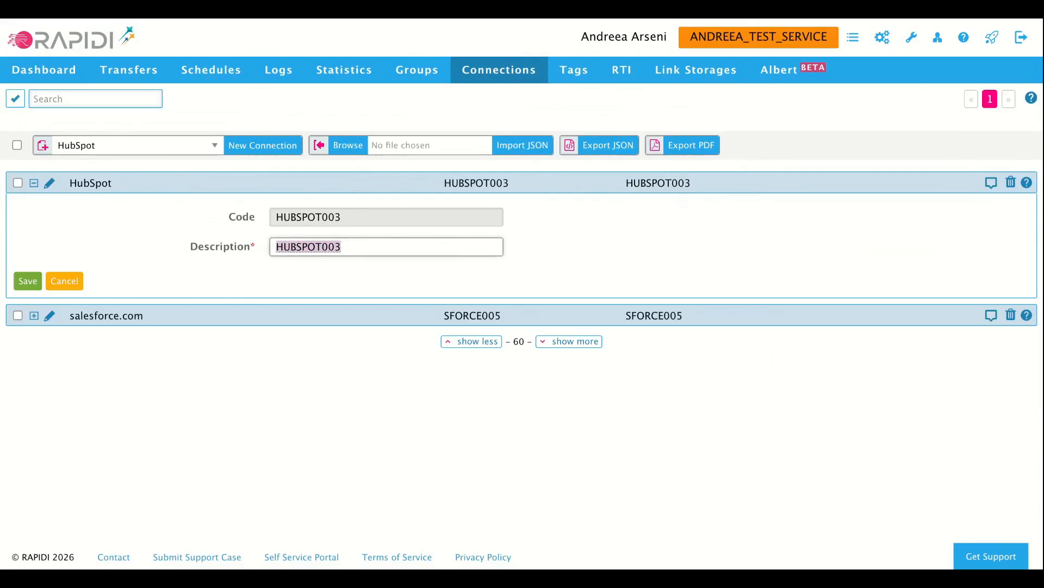
left_click(315, 274)
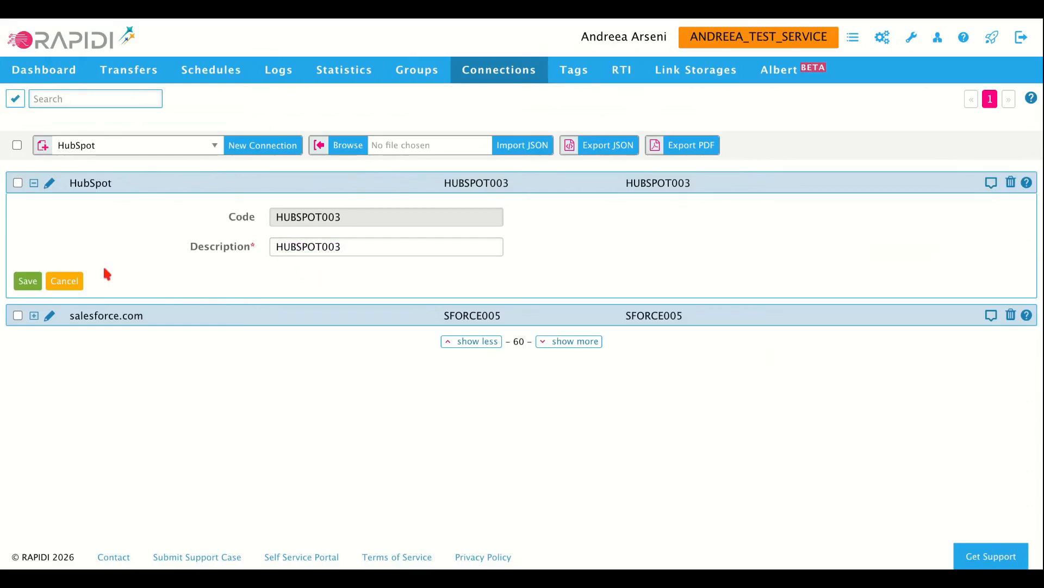
left_click(28, 281)
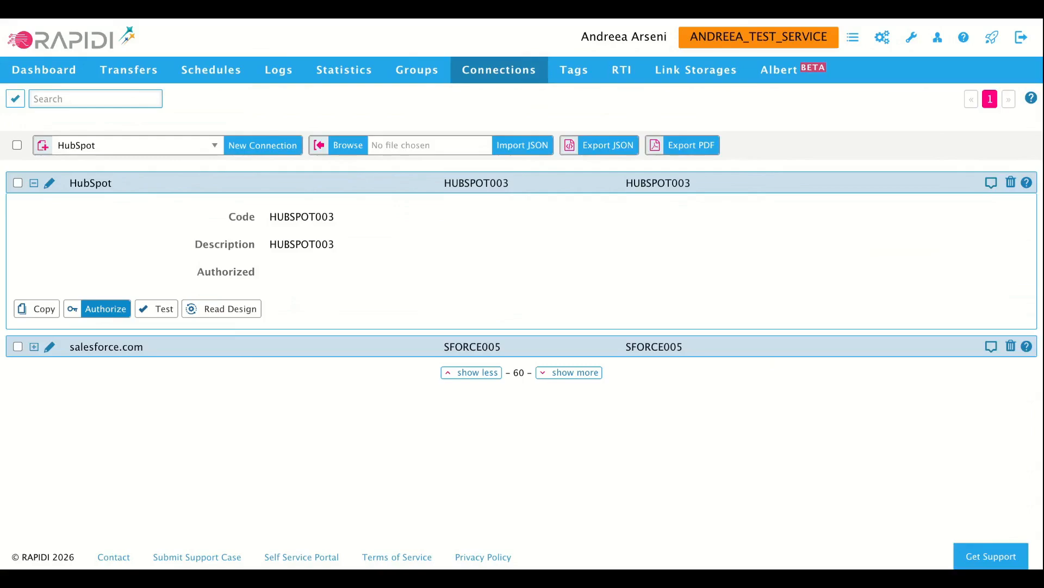
Authorize the HUBSPOT003 connection with the HubSpot app test account and check its authorization date and user.
left_click(106, 309)
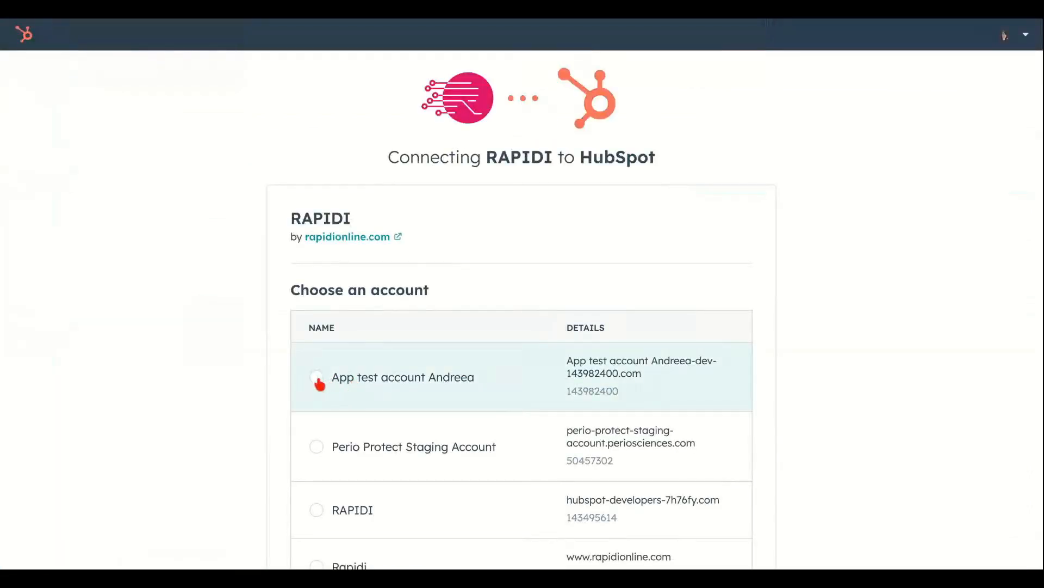
scroll(319, 384, "down", 1)
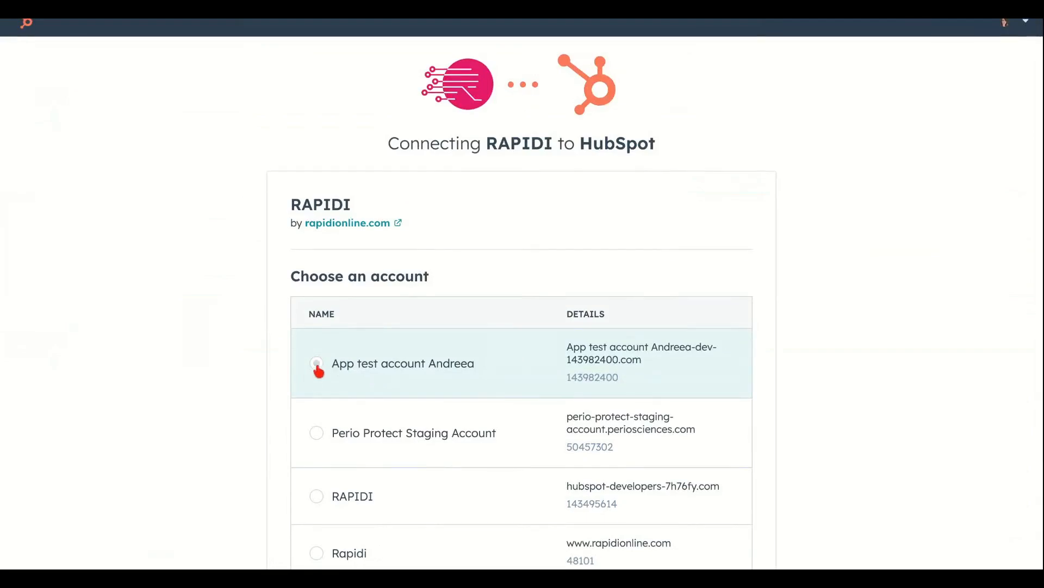
left_click(317, 364)
scroll(318, 367, "down", 3)
left_click(297, 524)
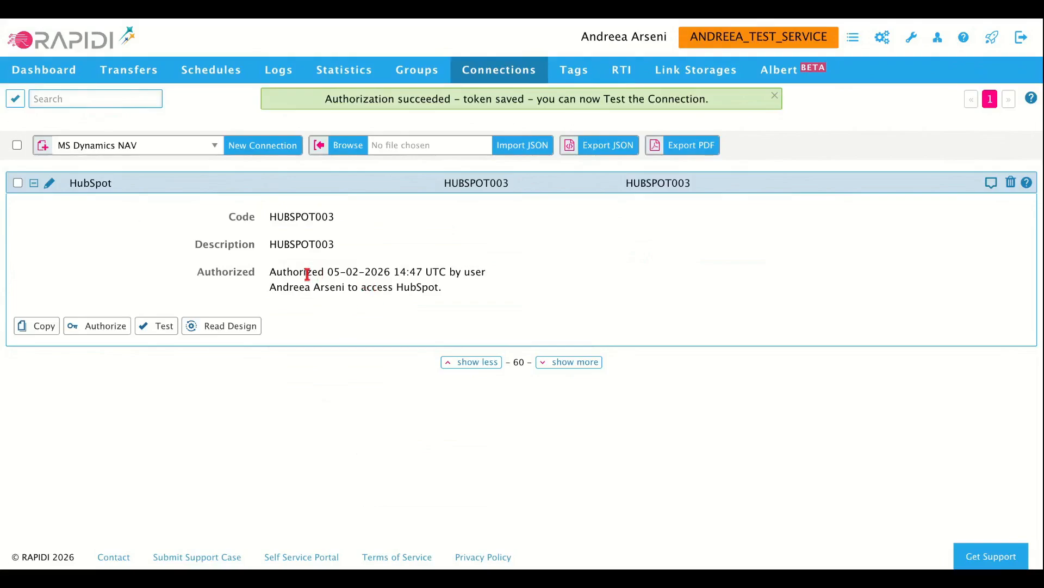
left_click_drag(270, 273, 421, 274)
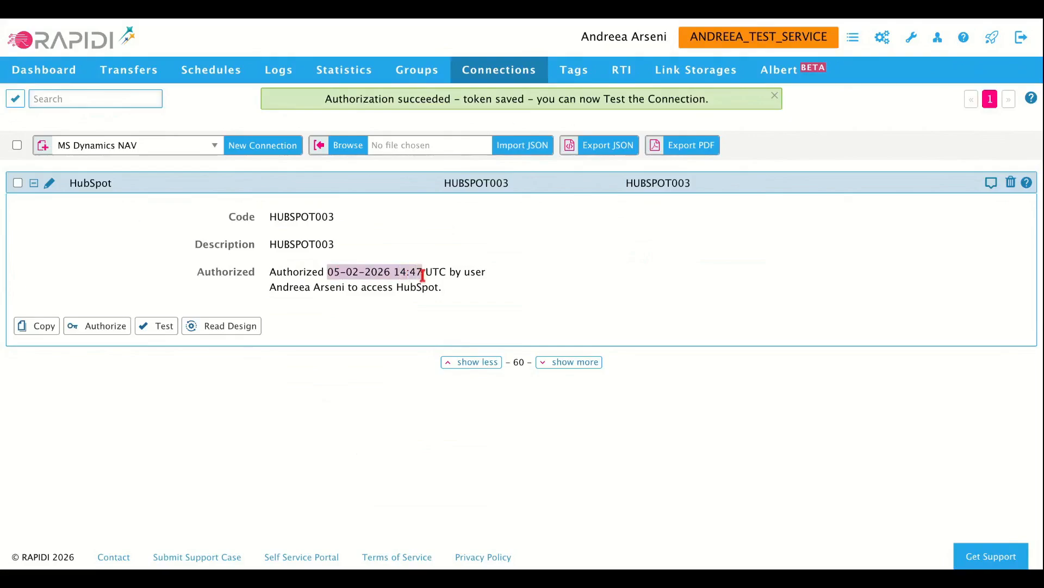
left_click(300, 289)
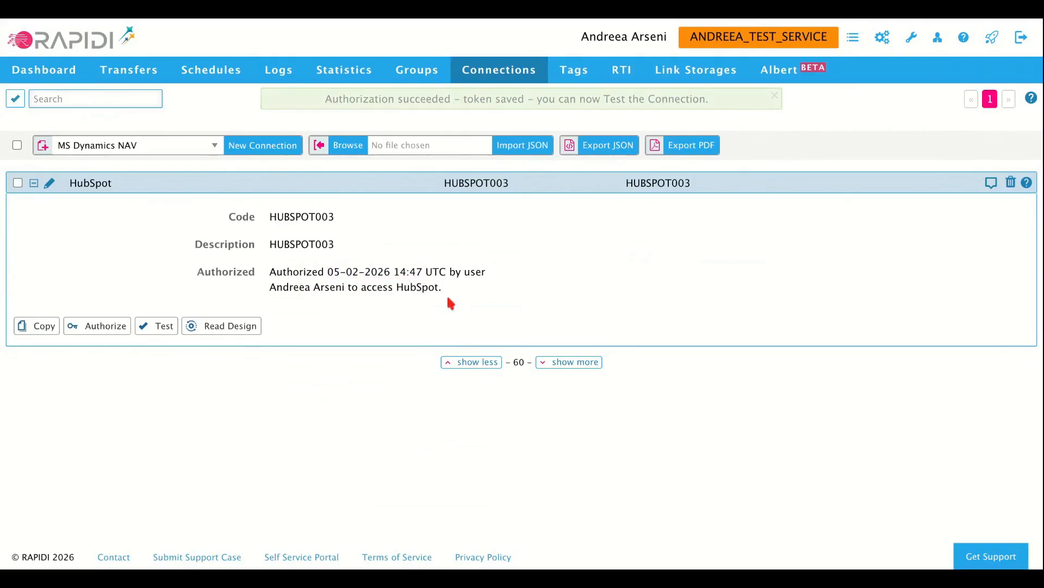
Test the HUBSPOT003 connection and start reading its design.
left_click(162, 332)
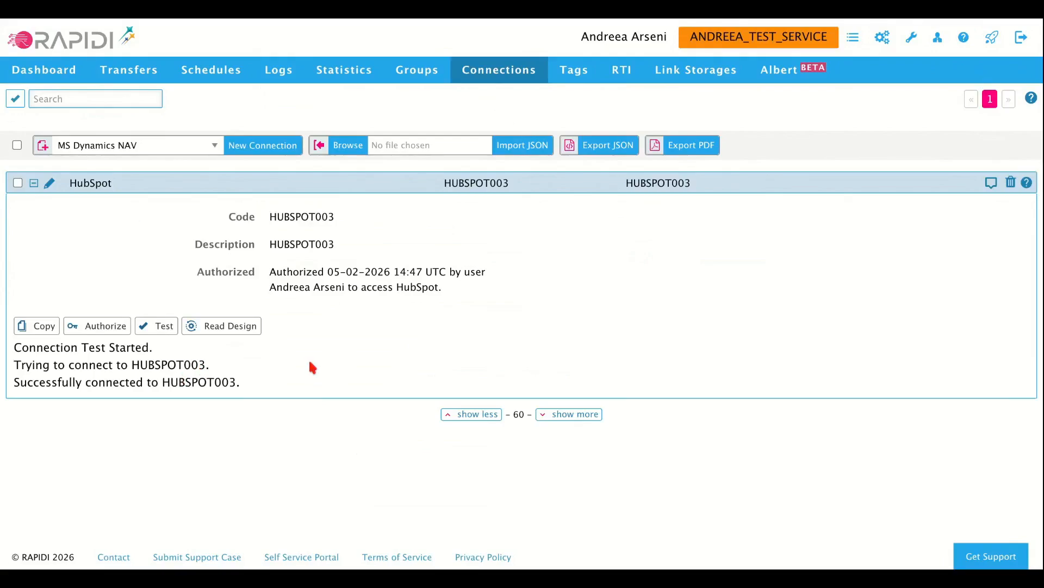
left_click(237, 326)
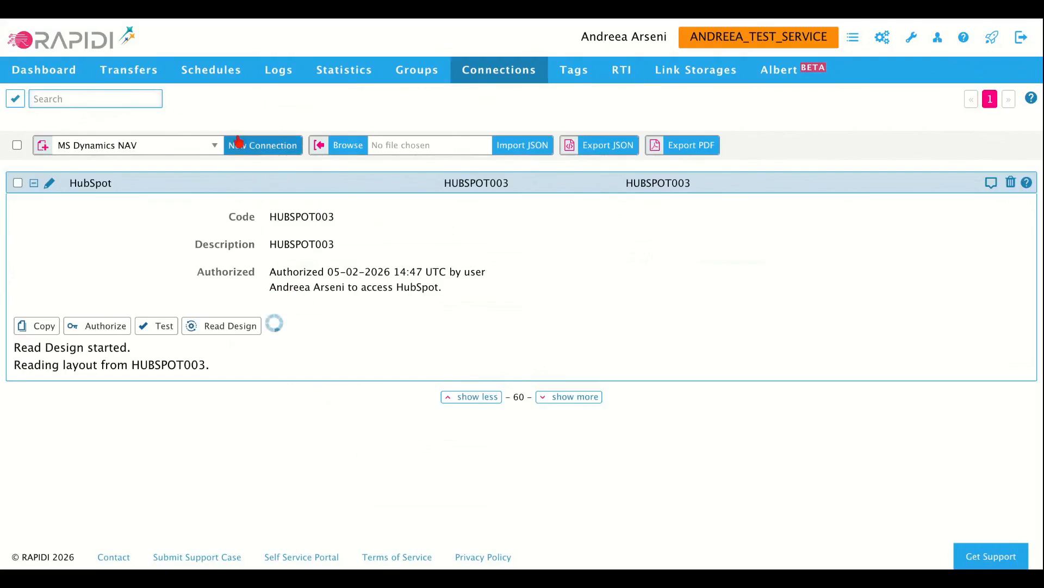
Browse the table layout from the _CONTACT02_BC_UPD transfer, choosing the SFORCE005 connection and its Contact table.
left_click(129, 76)
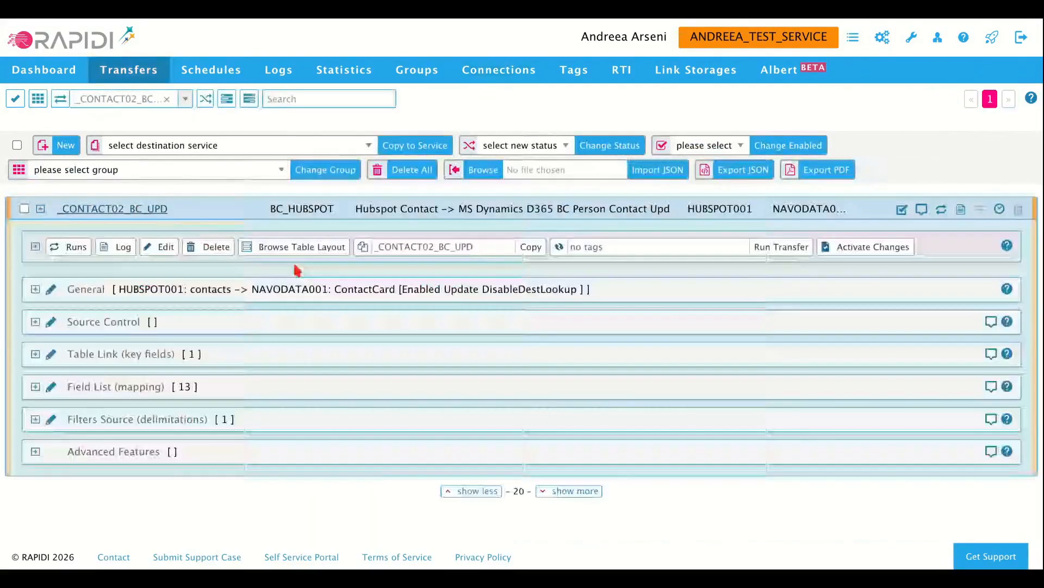
left_click(293, 255)
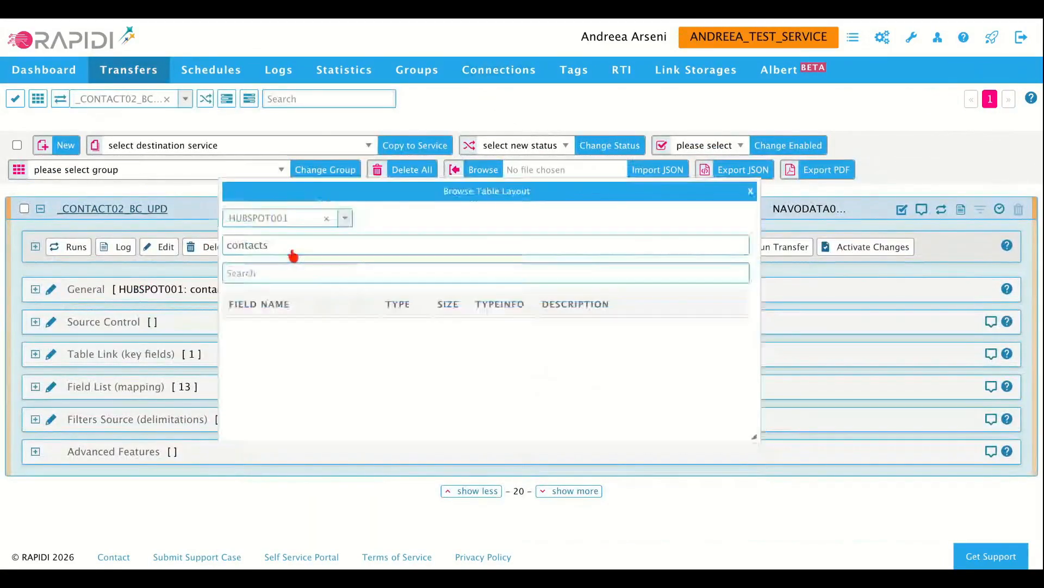
left_click_drag(355, 190, 307, 190)
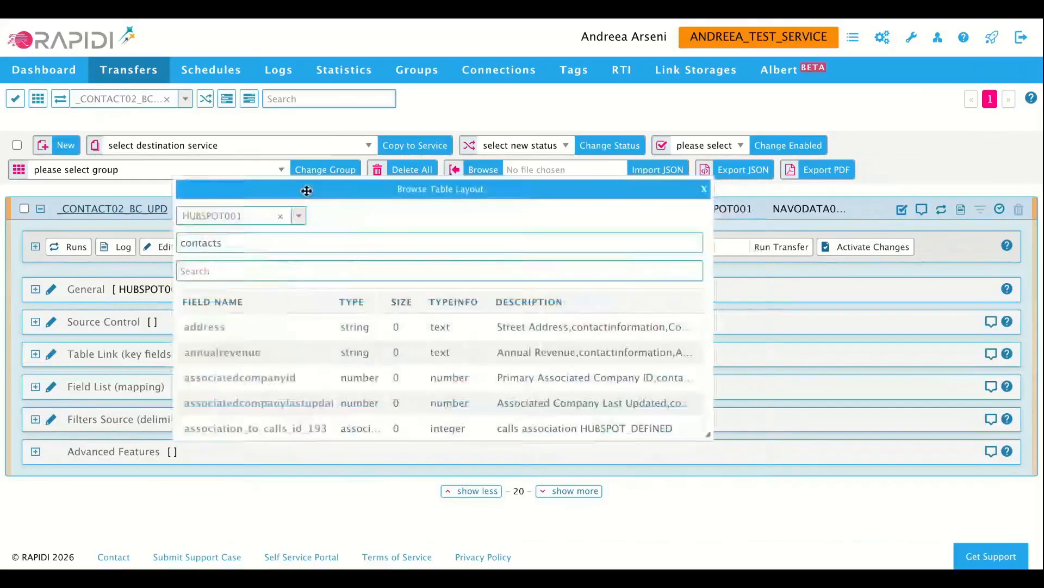
left_click(243, 216)
type("sf")
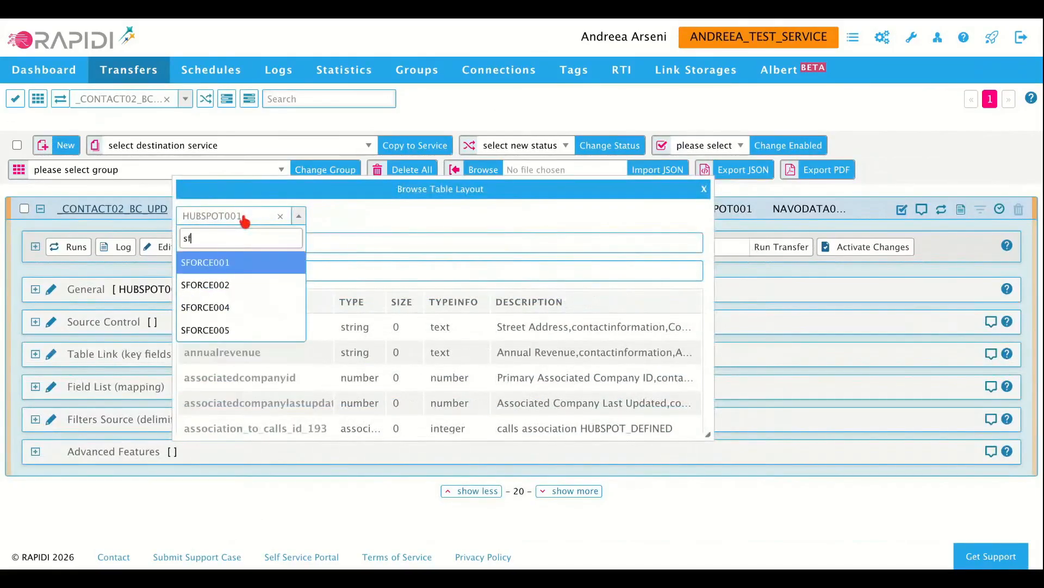
left_click(254, 330)
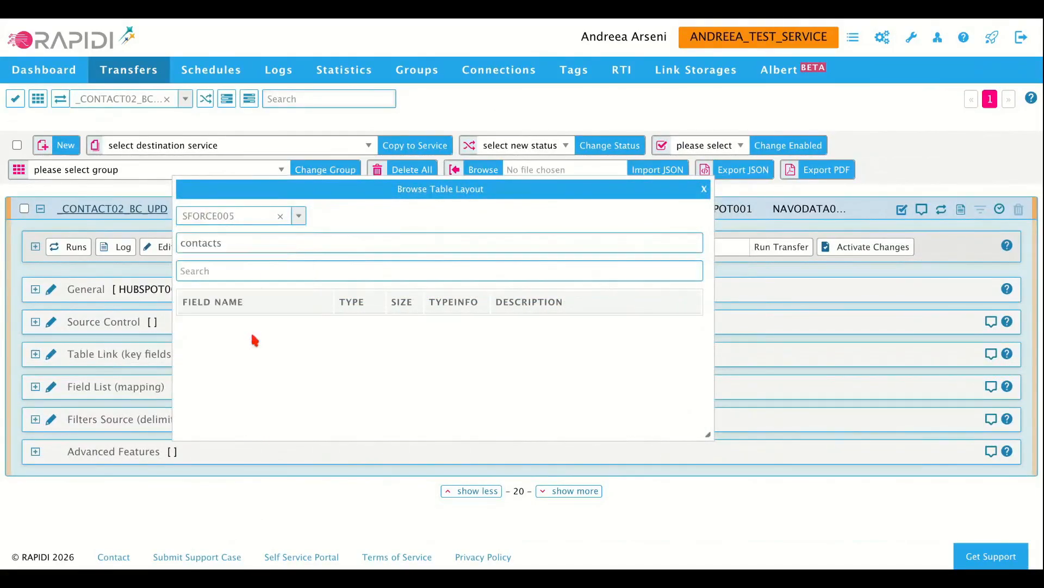
left_click(249, 247)
key("BackSpace")
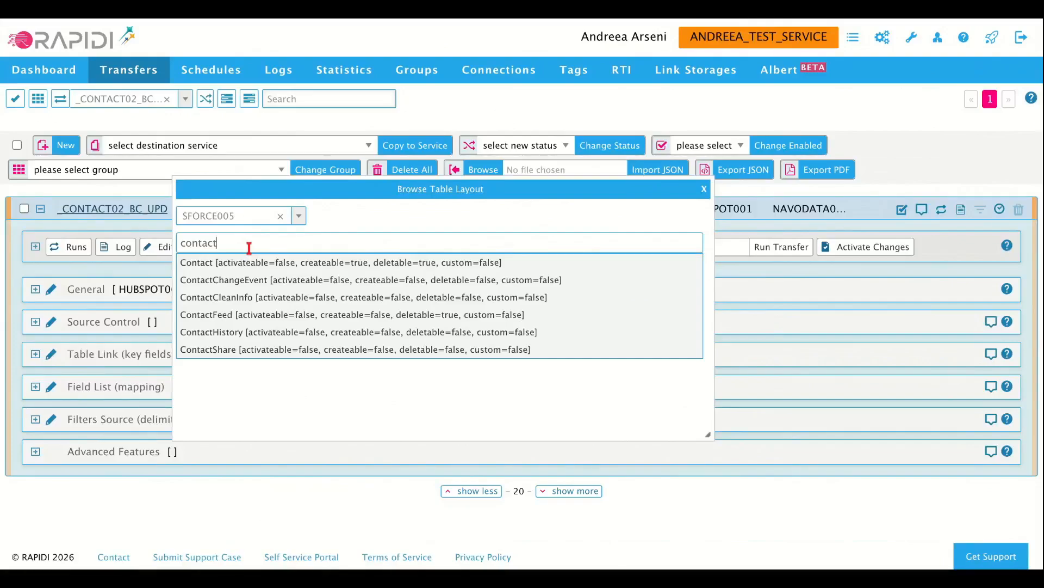
left_click(263, 264)
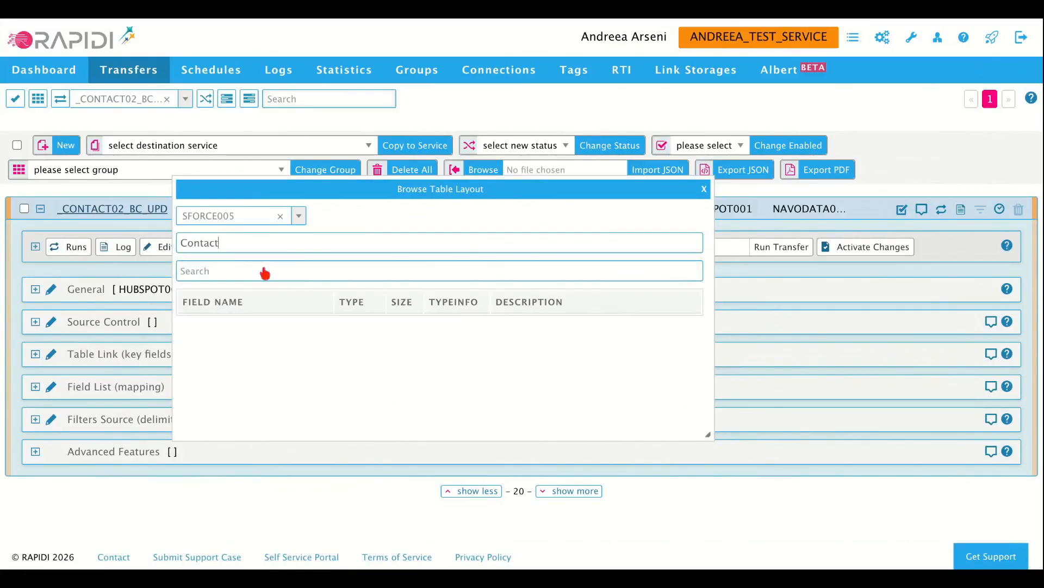
Switch the SFORCE005 table layout to the Order table, enlarge the layout window, and look through the order fields.
key("BackSpace")
key("BackSpace")
key("BackSpace")
key("BackSpace")
key("BackSpace")
key("BackSpace")
key("BackSpace")
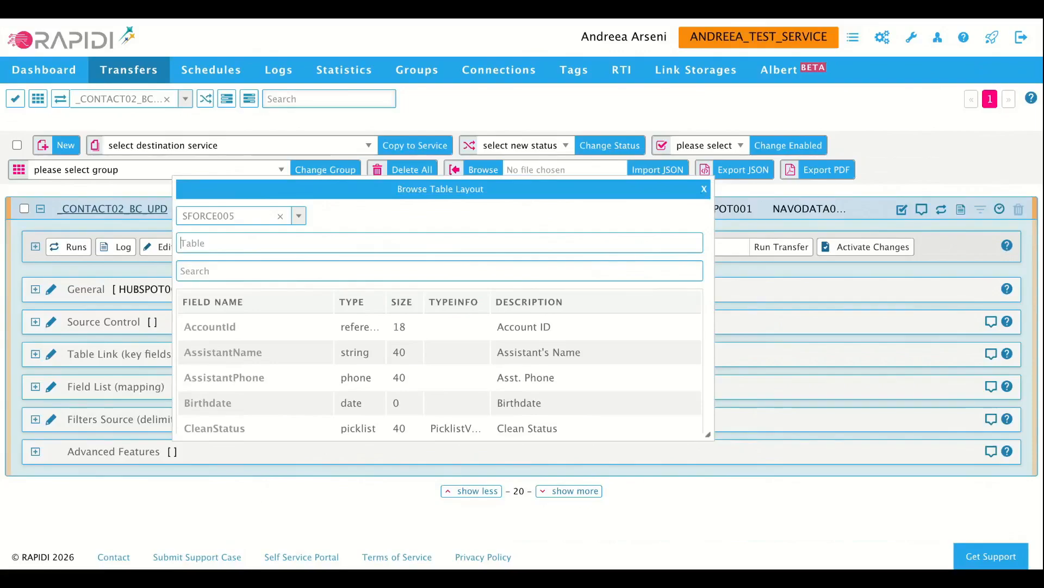
type("or")
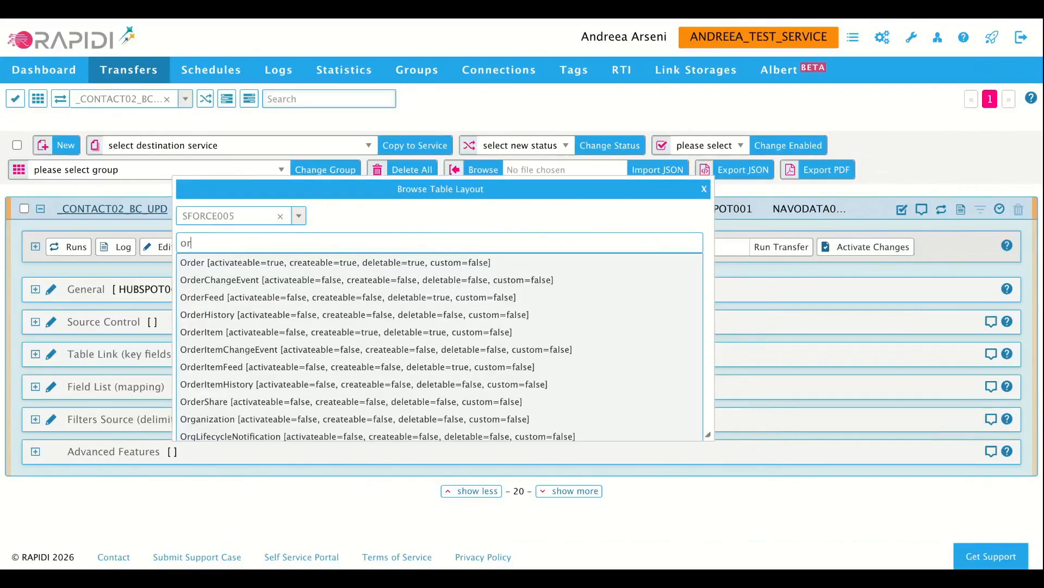
left_click(266, 267)
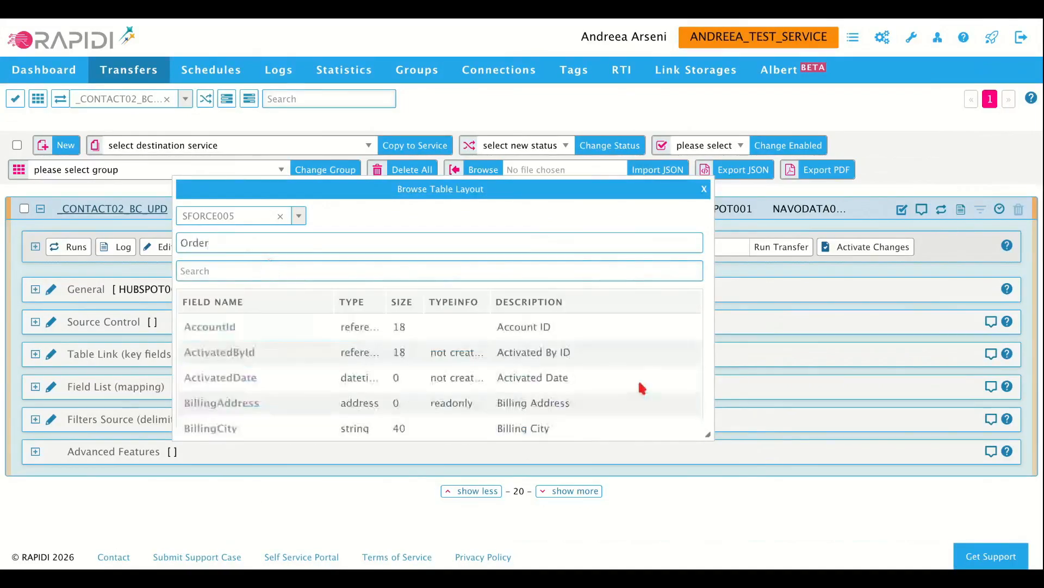
left_click_drag(708, 435, 854, 536)
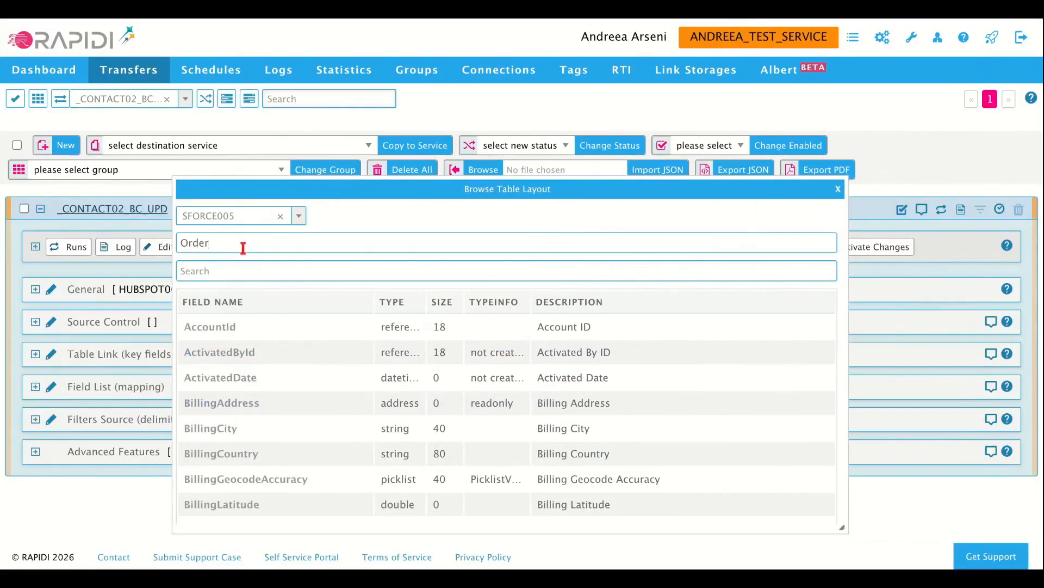
scroll(271, 360, "down", 3)
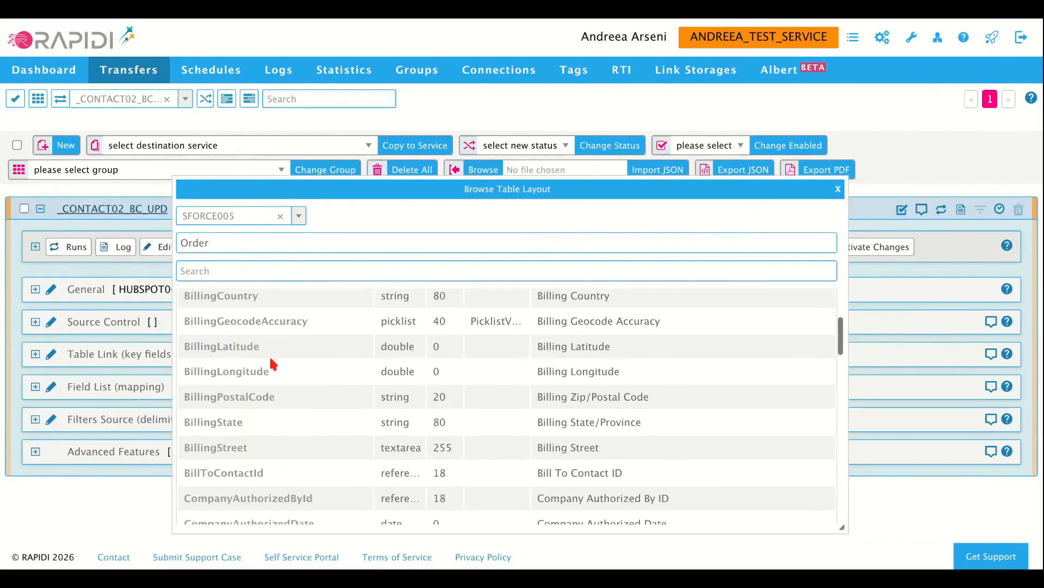
Examine the remaining fields of the SFORCE005 Order table through to the end of the list.
scroll(269, 355, "down", 5)
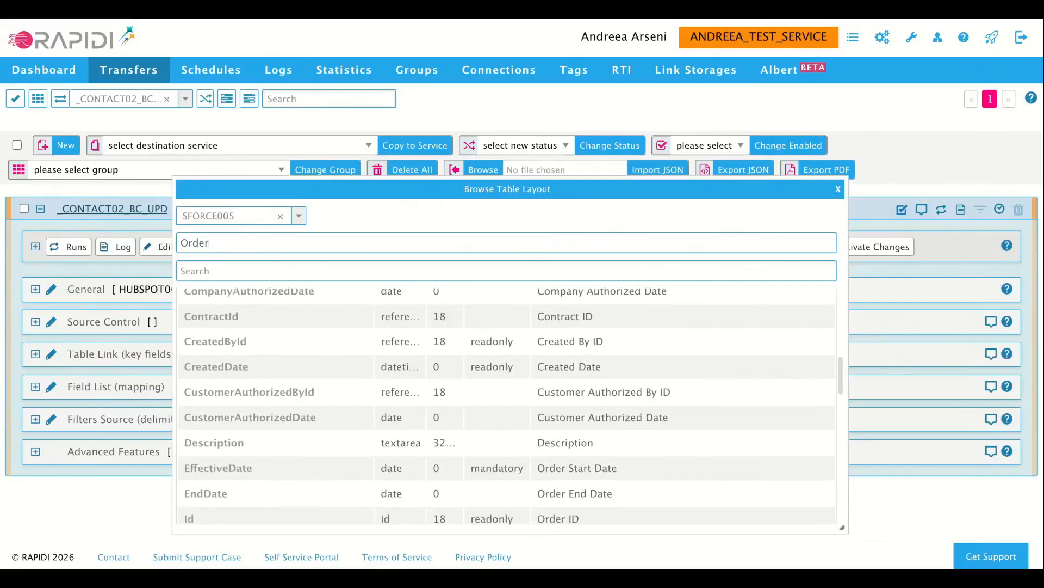
scroll(223, 356, "down", 20)
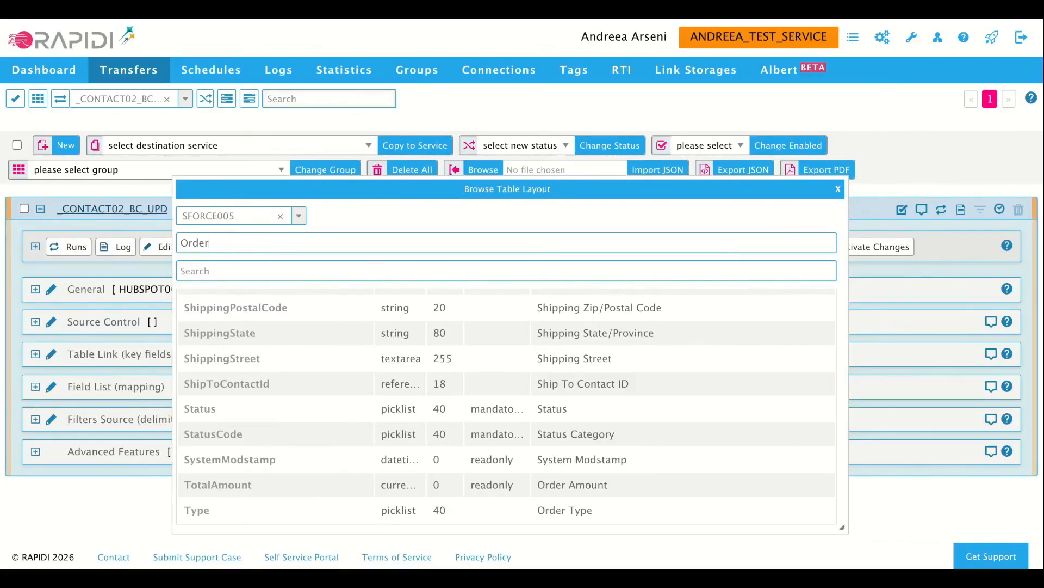
Switch the browsed table layout to the HUBSPOT003 connection's contacts table and look through its fields.
key("BackSpace")
key("BackSpace")
key("BackSpace")
key("BackSpace")
key("BackSpace")
left_click(255, 217)
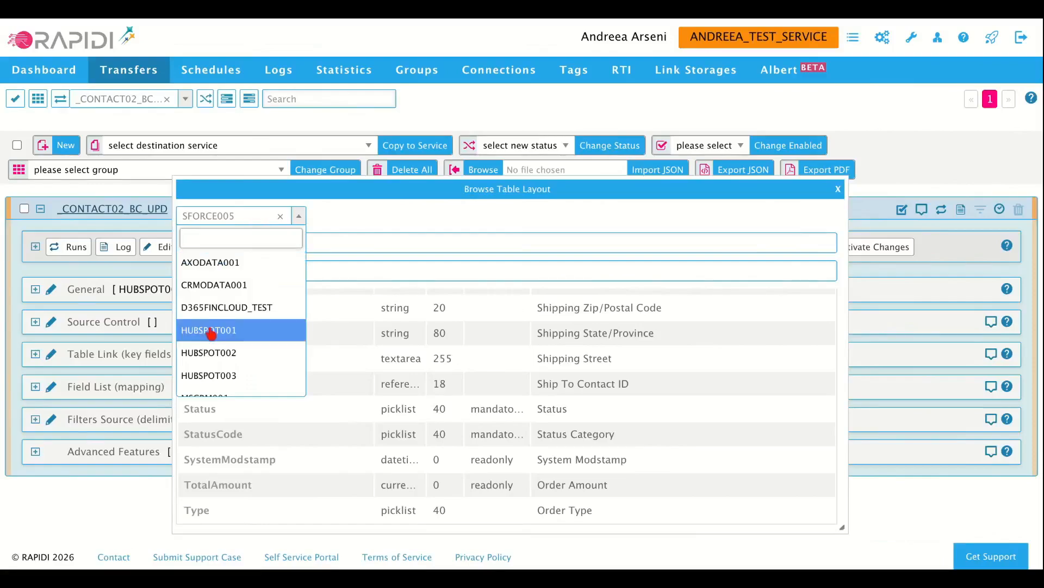
left_click(228, 375)
left_click(222, 240)
type("con")
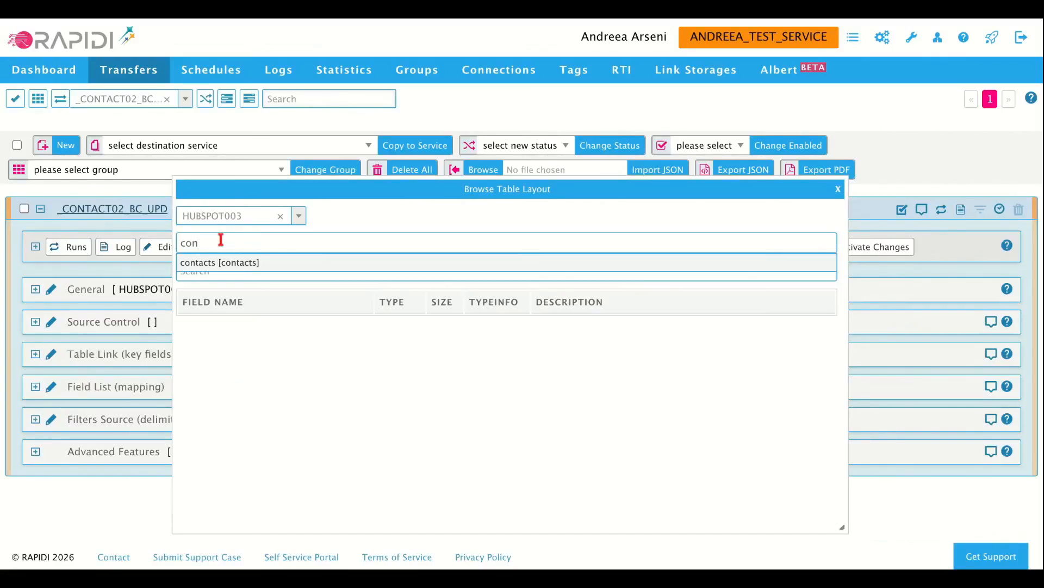
left_click(257, 262)
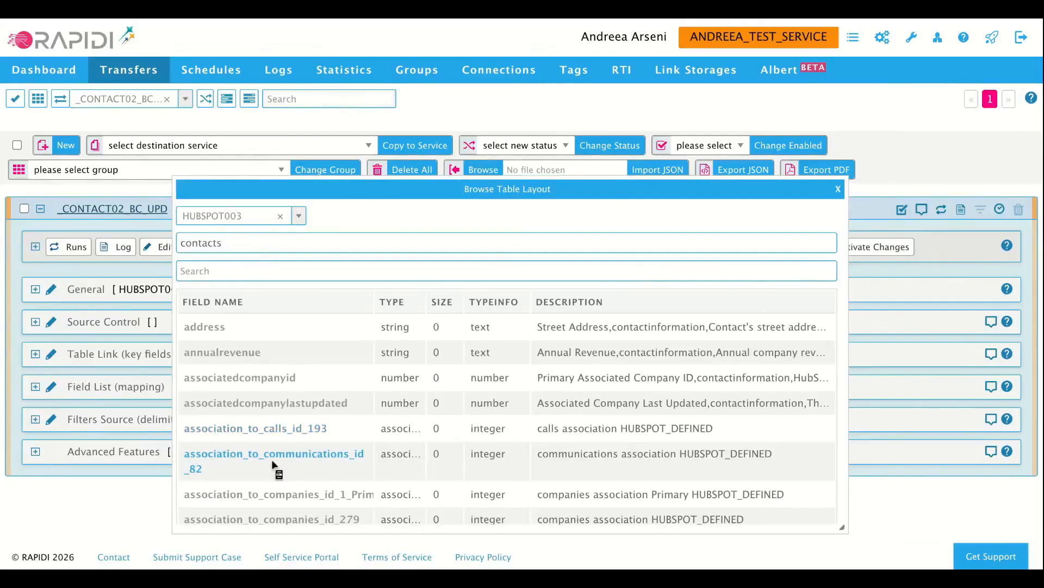
scroll(275, 465, "down", 20)
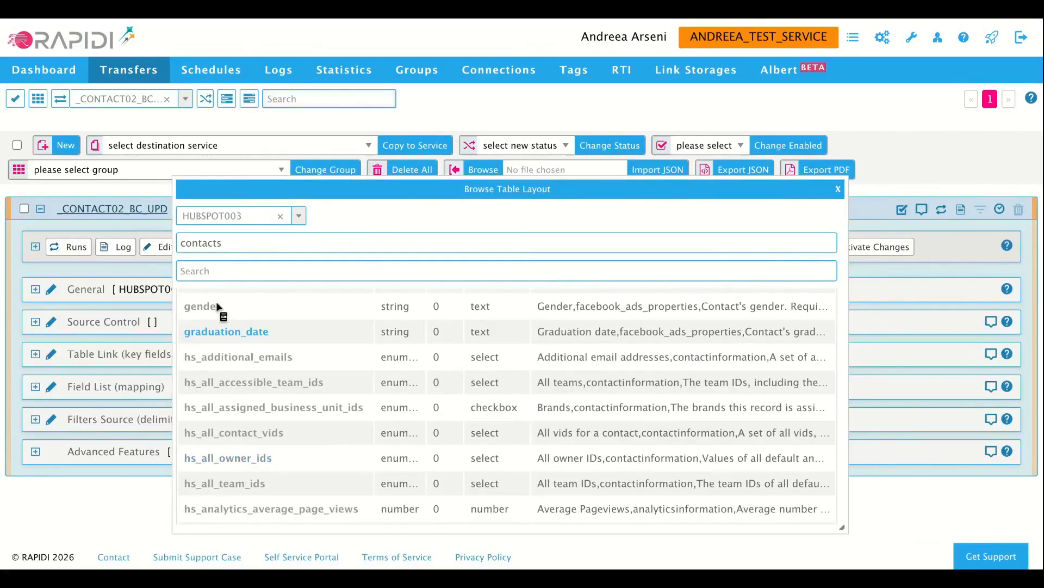